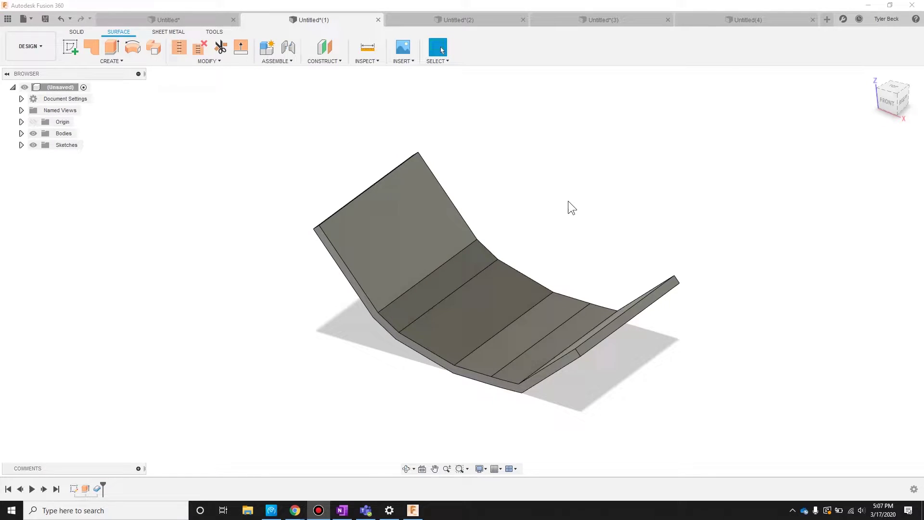
Switch from the bent surface part to Untitled(2) and view the flared cylindrical sleeve from below.
{"action": "middle_click_drag", "start_coordinate": [568, 206], "coordinate": [526, 206], "text": "shift"}
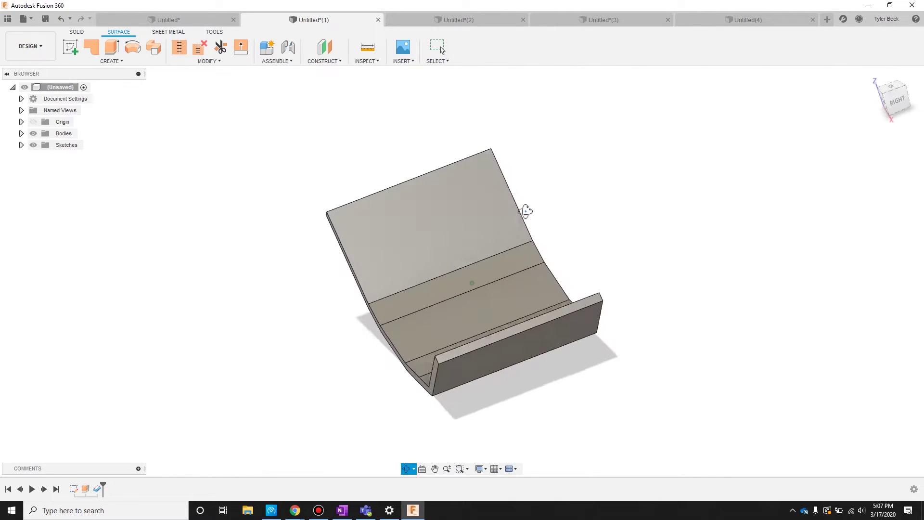
{"action": "left_click", "coordinate": [484, 20]}
{"action": "middle_click_drag", "start_coordinate": [654, 174], "coordinate": [656, 199], "text": "shift"}
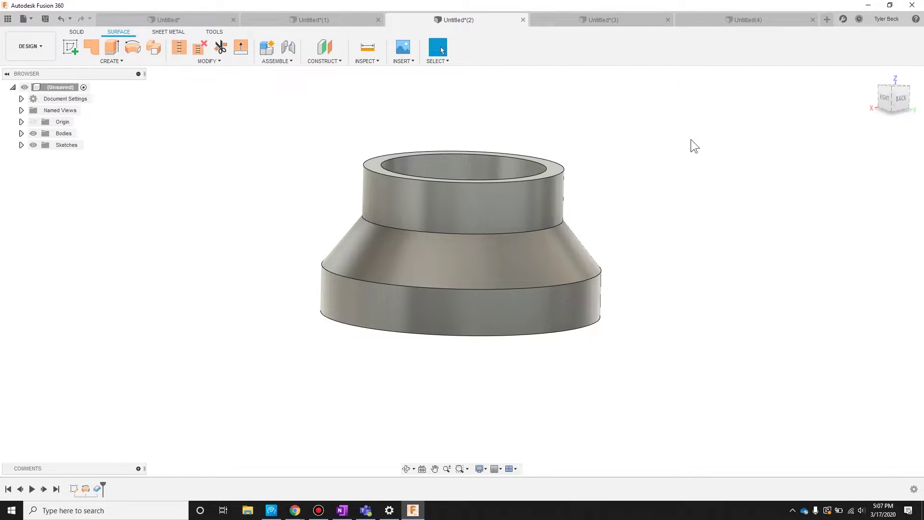
In Untitled(4), start a front-plane sketch and draw the open three-line trough profile.
{"action": "left_click", "coordinate": [760, 21]}
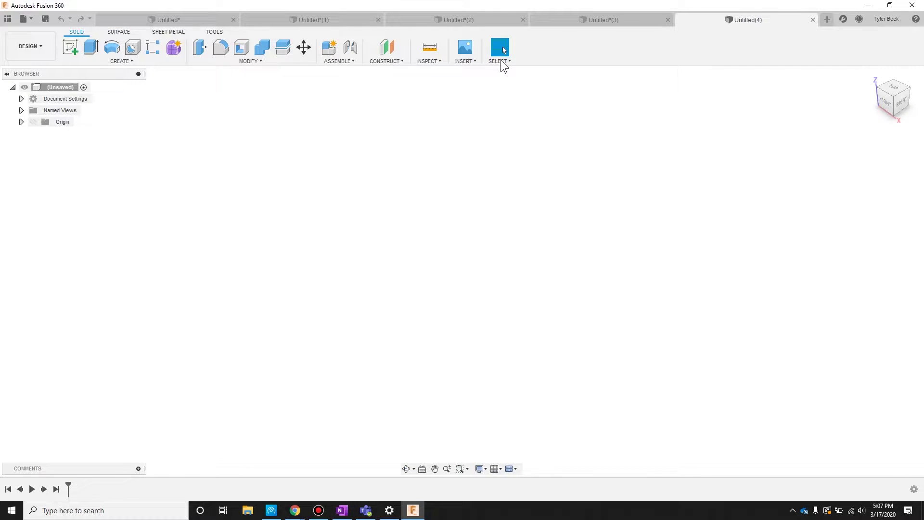
{"action": "left_click", "coordinate": [71, 46]}
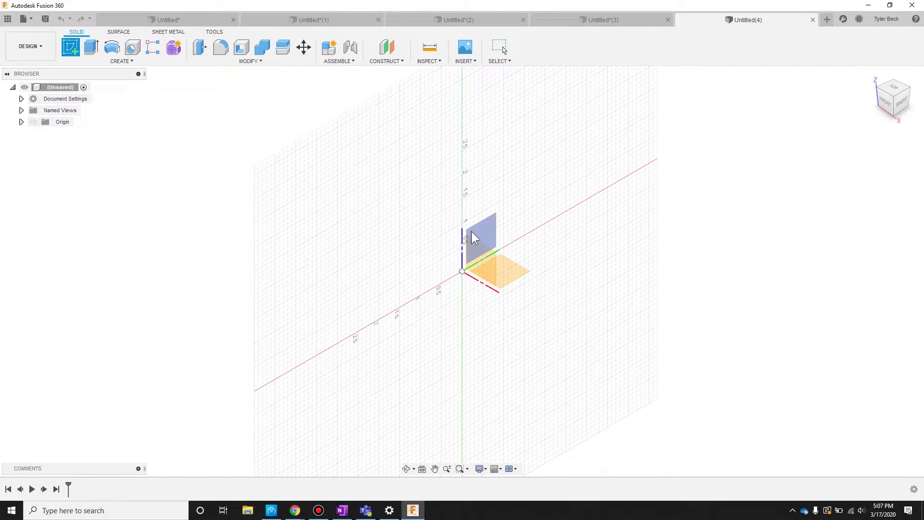
{"action": "left_click", "coordinate": [490, 266]}
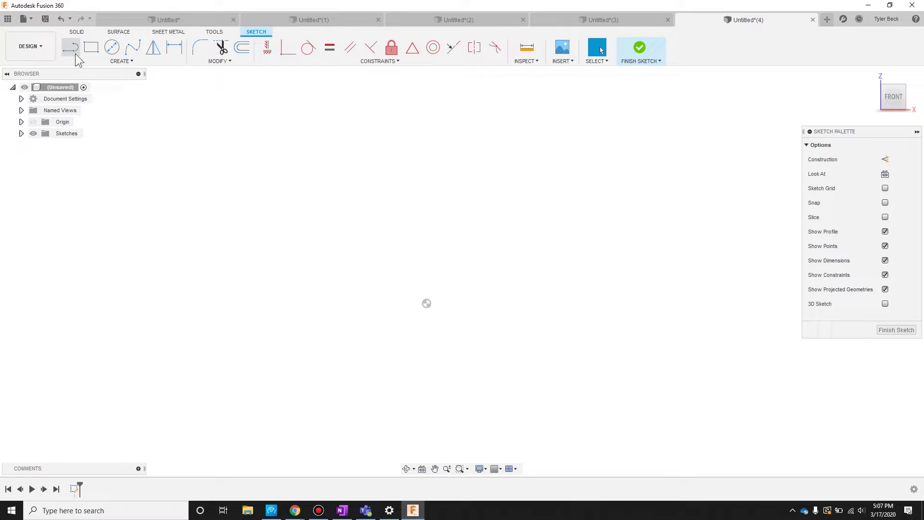
{"action": "left_click", "coordinate": [71, 50]}
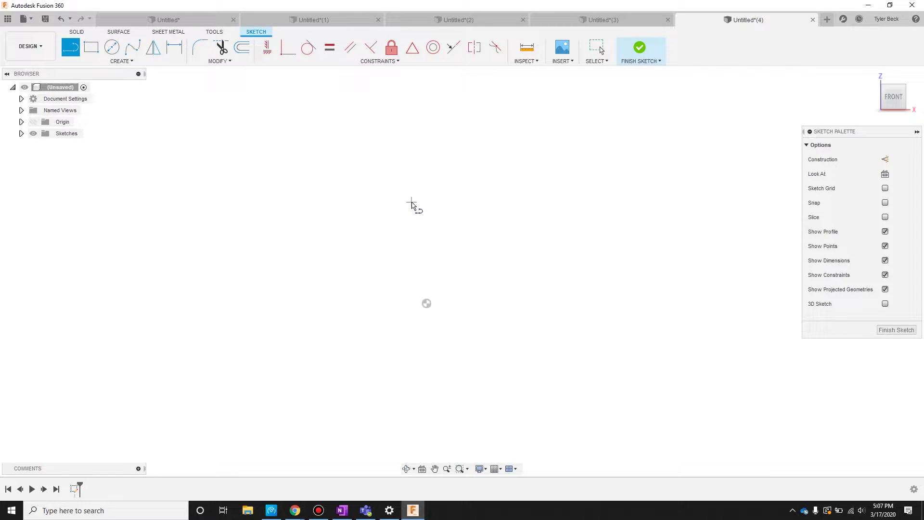
{"action": "left_click", "coordinate": [412, 202]}
{"action": "left_click", "coordinate": [486, 292]}
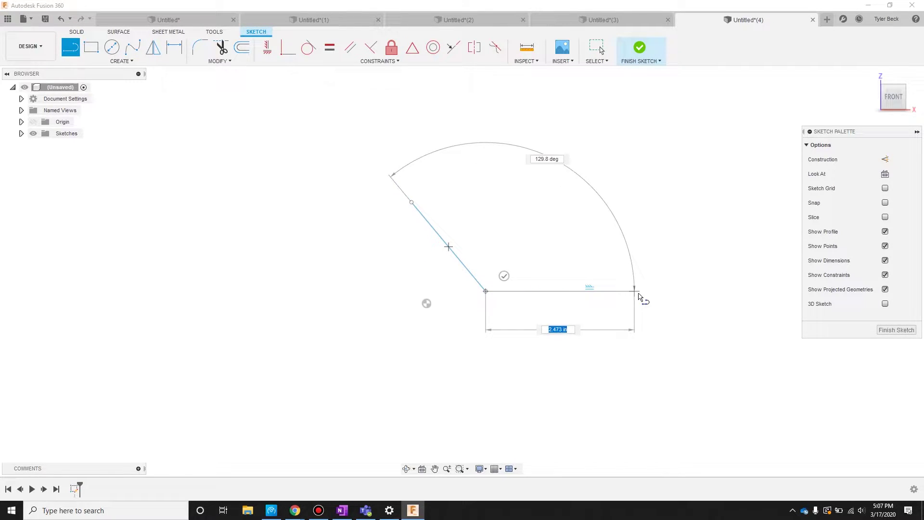
{"action": "left_click", "coordinate": [639, 291]}
{"action": "left_click", "coordinate": [693, 235]}
{"action": "key", "text": "Escape"}
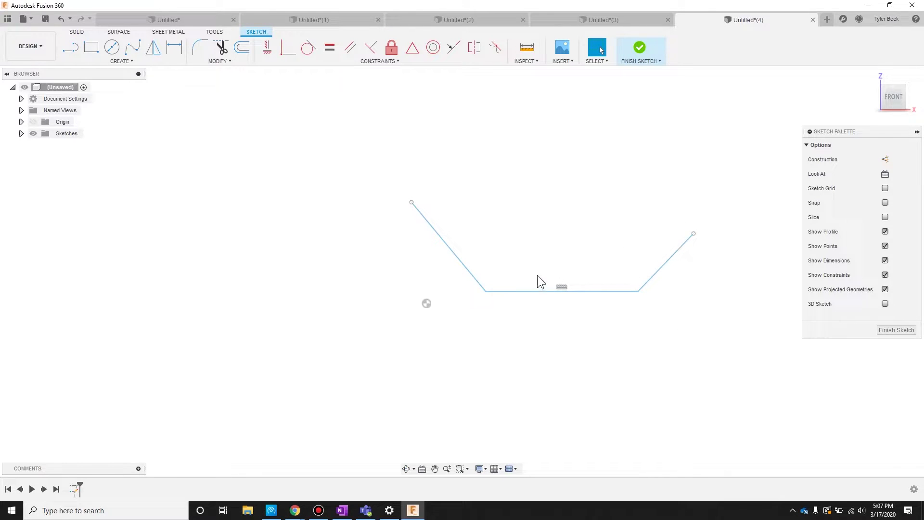
Dimension the 2.596 base and the 129.8° and 133.8° flange angles.
{"action": "key", "text": "d"}
{"action": "left_click", "coordinate": [513, 292]}
{"action": "left_click", "coordinate": [515, 323]}
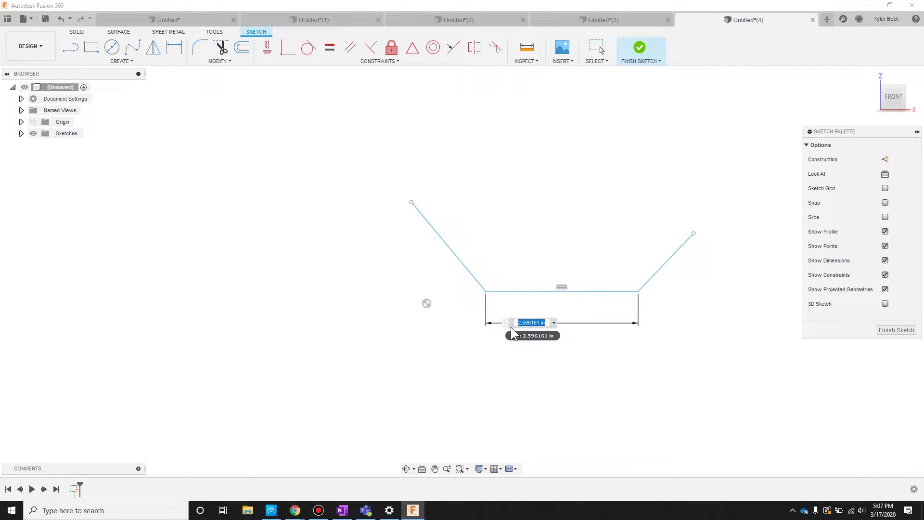
{"action": "key", "text": "Return"}
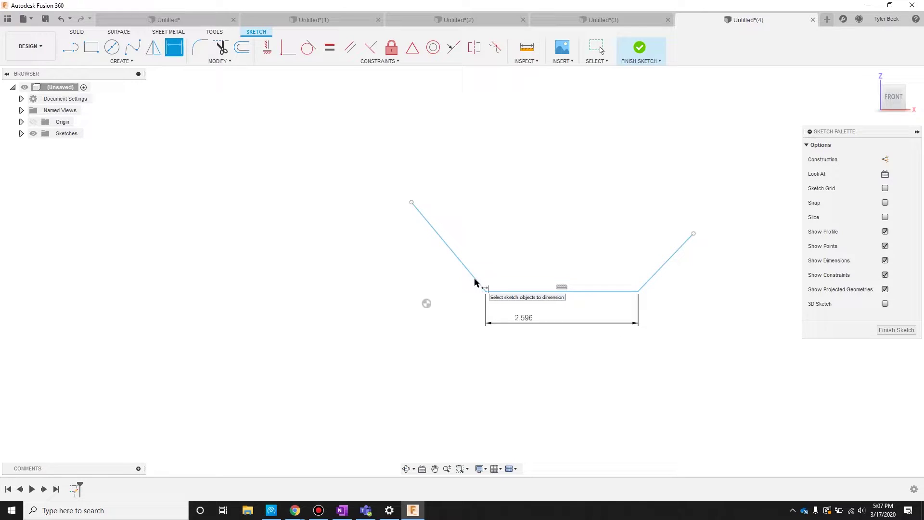
{"action": "left_click", "coordinate": [496, 291]}
{"action": "left_click", "coordinate": [478, 282]}
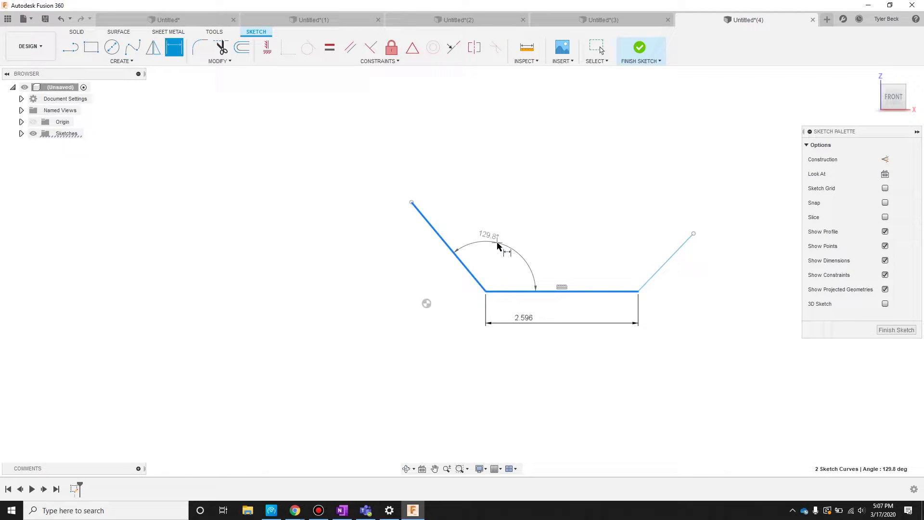
{"action": "left_click", "coordinate": [501, 247]}
{"action": "key", "text": "Return"}
{"action": "left_click", "coordinate": [656, 286]}
{"action": "left_click", "coordinate": [626, 291]}
{"action": "left_click", "coordinate": [636, 275]}
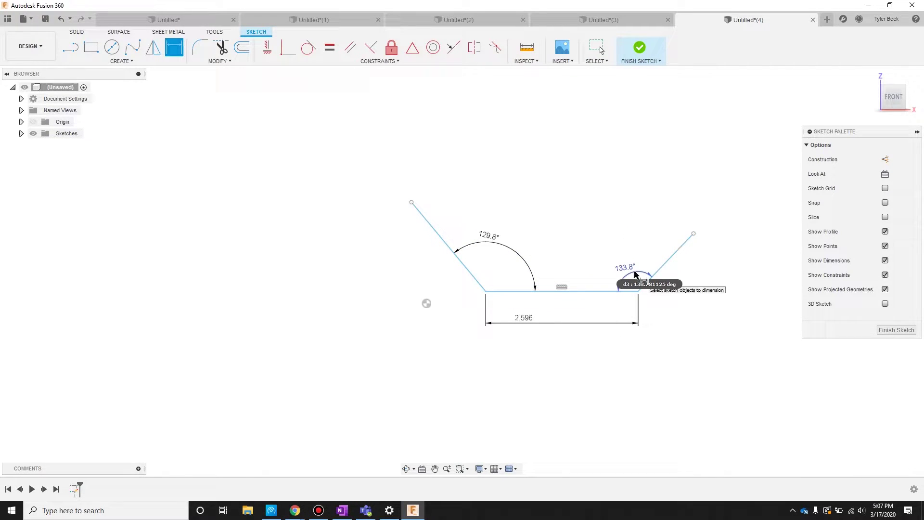
{"action": "key", "text": "Return"}
Add the 0.983 and 1.515 arm heights and snap the bottom-left corner onto the origin.
{"action": "left_click", "coordinate": [671, 258]}
{"action": "left_click", "coordinate": [718, 255]}
{"action": "key", "text": "Return"}
{"action": "left_click", "coordinate": [441, 241]}
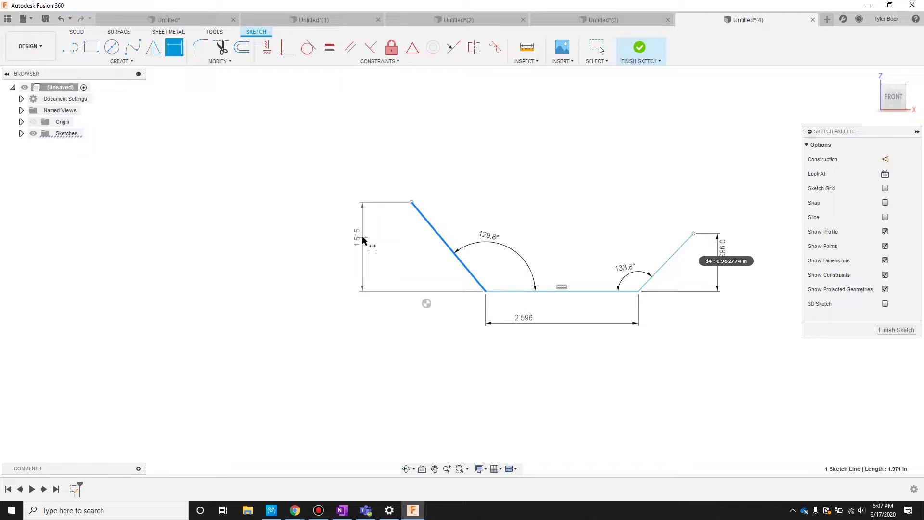
{"action": "left_click", "coordinate": [363, 238]}
{"action": "key", "text": "Return"}
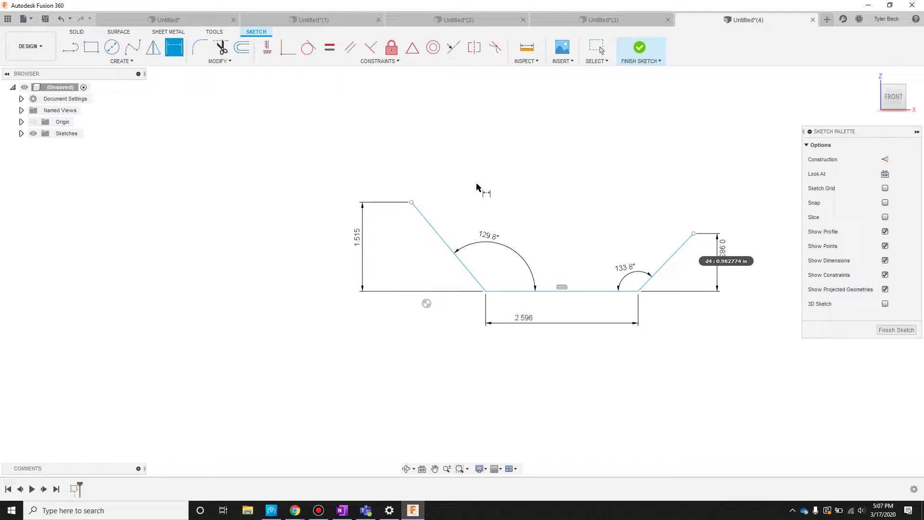
{"action": "middle_click_drag", "start_coordinate": [489, 192], "coordinate": [427, 207]}
{"action": "key", "text": "Escape"}
{"action": "left_click_drag", "start_coordinate": [415, 307], "coordinate": [357, 320]}
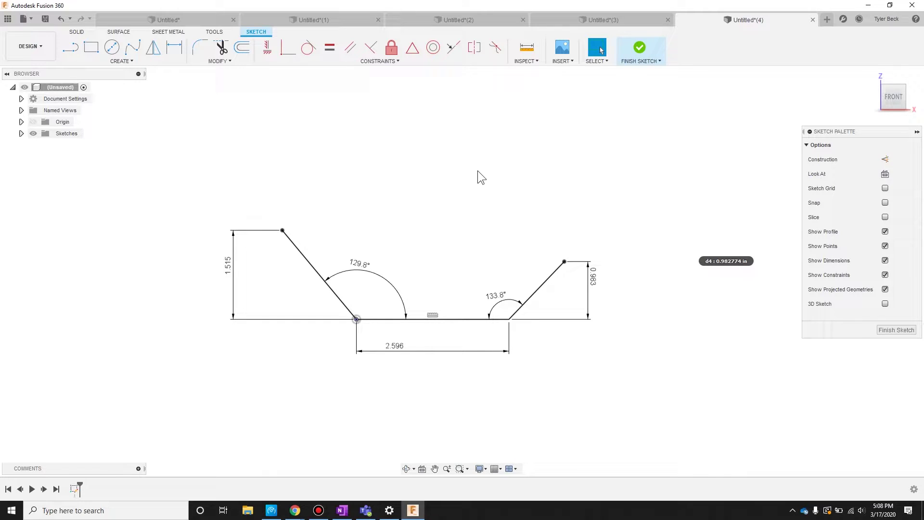
Offset the whole trough chain 0.19 in toward the inside.
{"action": "type", "text": "sof"}
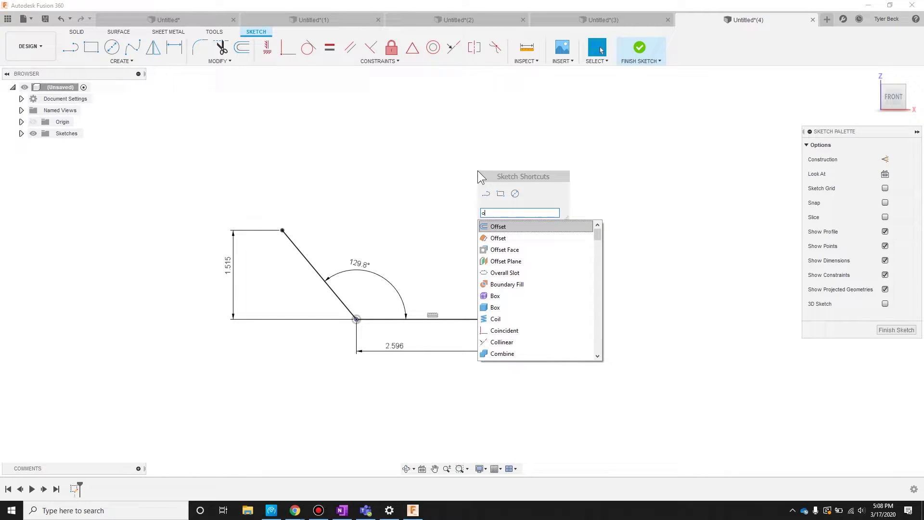
{"action": "key", "text": "Return"}
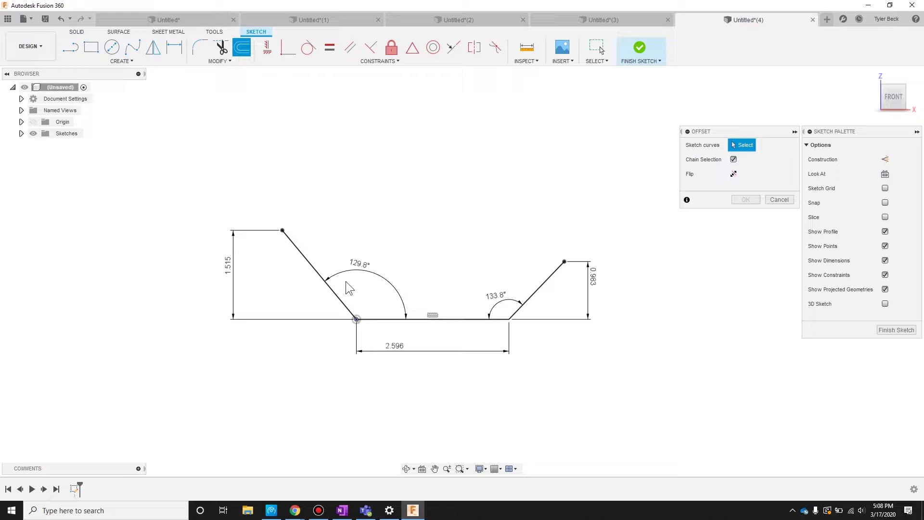
{"action": "left_click", "coordinate": [340, 303]}
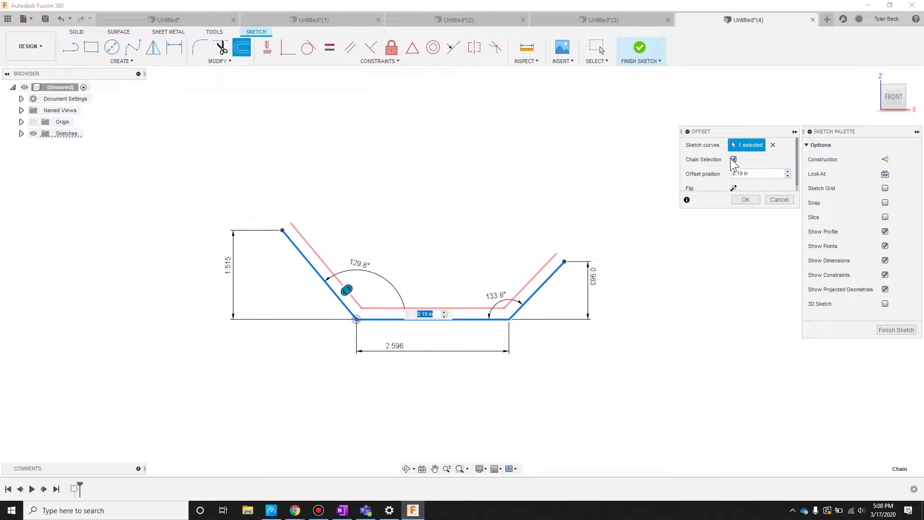
{"action": "left_click", "coordinate": [734, 188]}
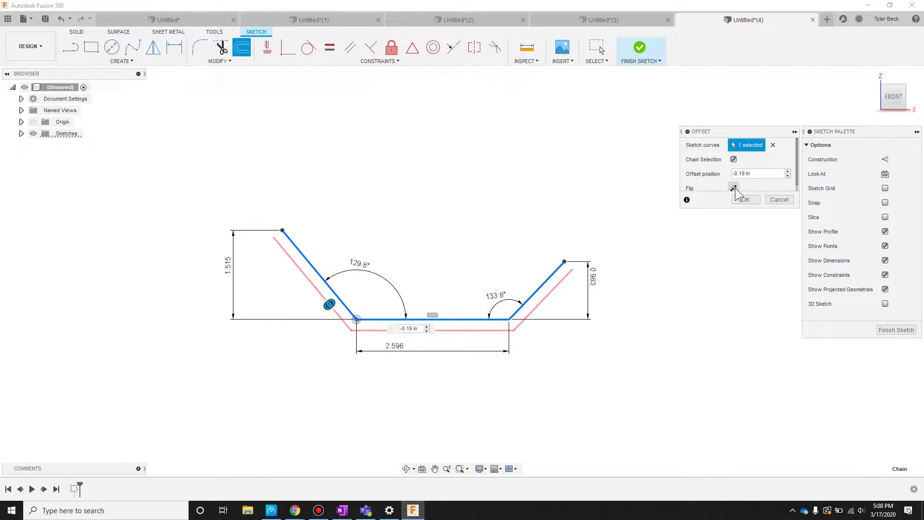
{"action": "left_click", "coordinate": [734, 188]}
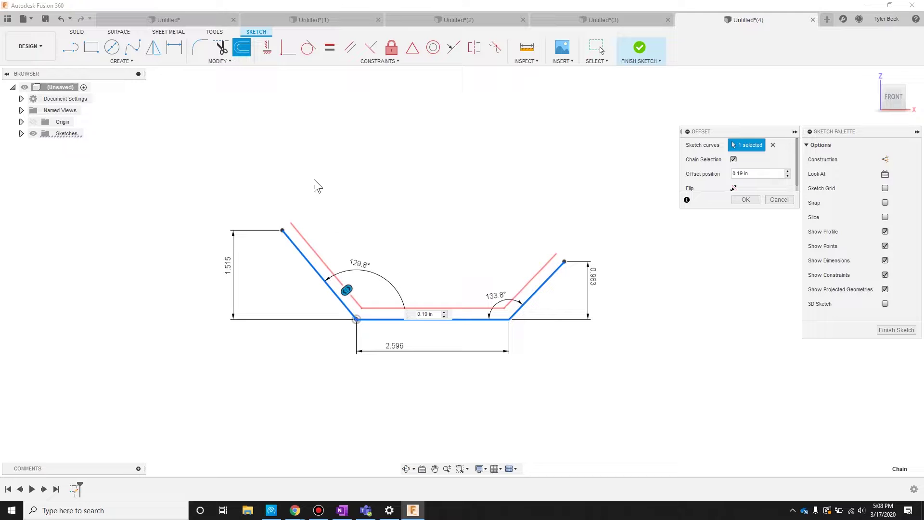
{"action": "scroll", "coordinate": [289, 232], "scroll_direction": "up", "scroll_amount": 2}
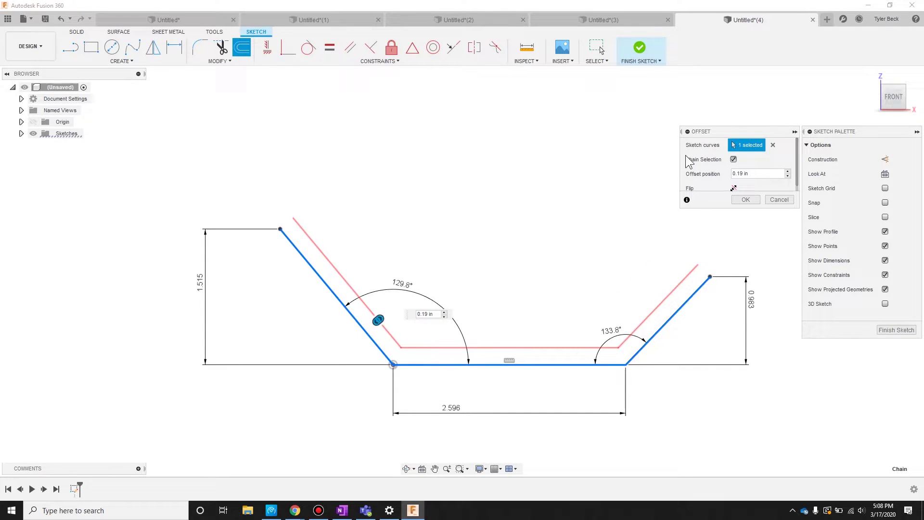
{"action": "left_click", "coordinate": [751, 199]}
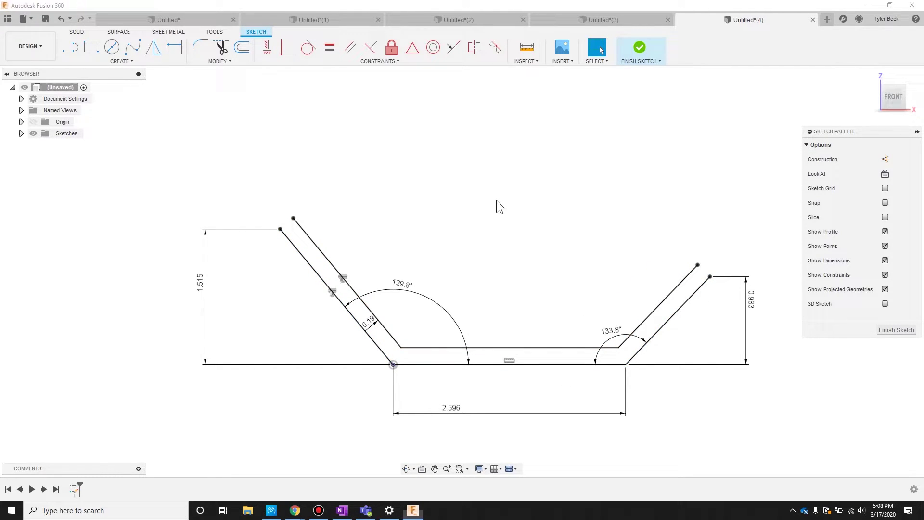
Draw short lines closing both arm ends between the original and offset curves.
{"action": "type", "text": "sline"}
{"action": "key", "text": "Return"}
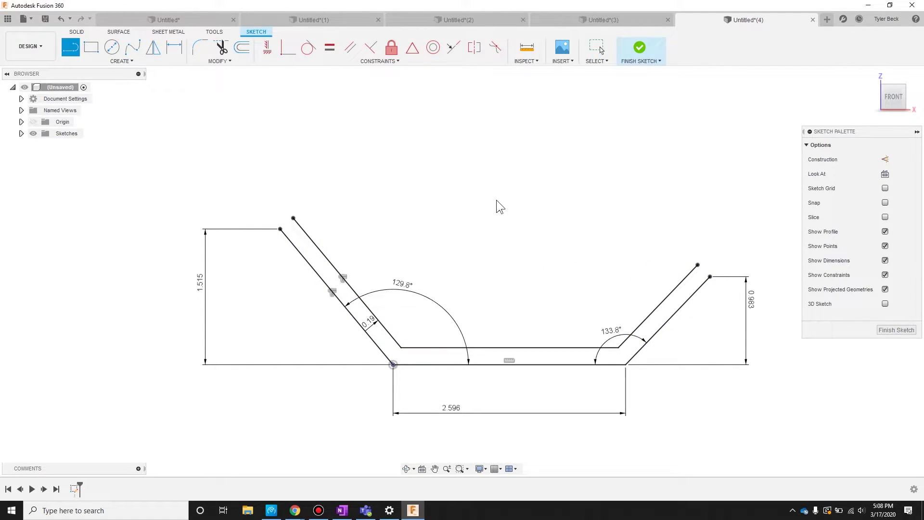
{"action": "left_click", "coordinate": [281, 229]}
{"action": "scroll", "coordinate": [292, 225], "scroll_direction": "up", "scroll_amount": 5}
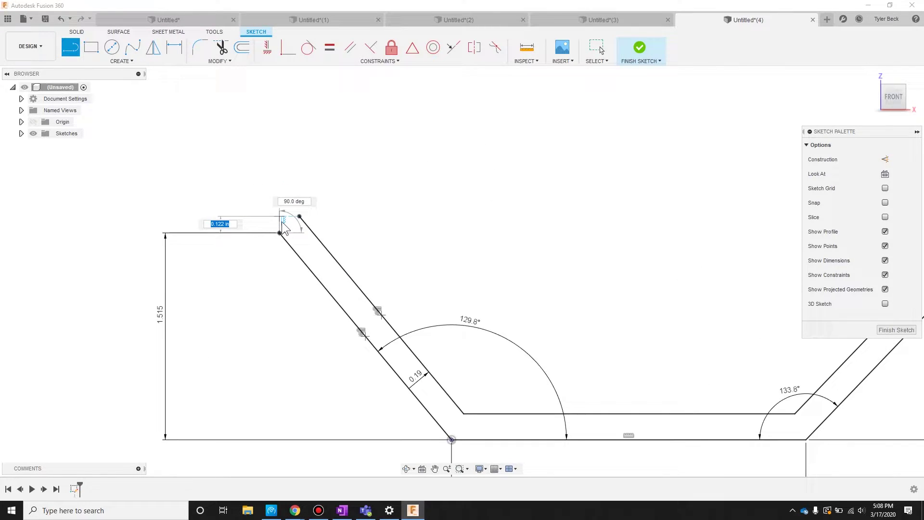
{"action": "left_click", "coordinate": [294, 218]}
{"action": "scroll", "coordinate": [635, 296], "scroll_direction": "down", "scroll_amount": 3}
{"action": "scroll", "coordinate": [686, 327], "scroll_direction": "down", "scroll_amount": 2}
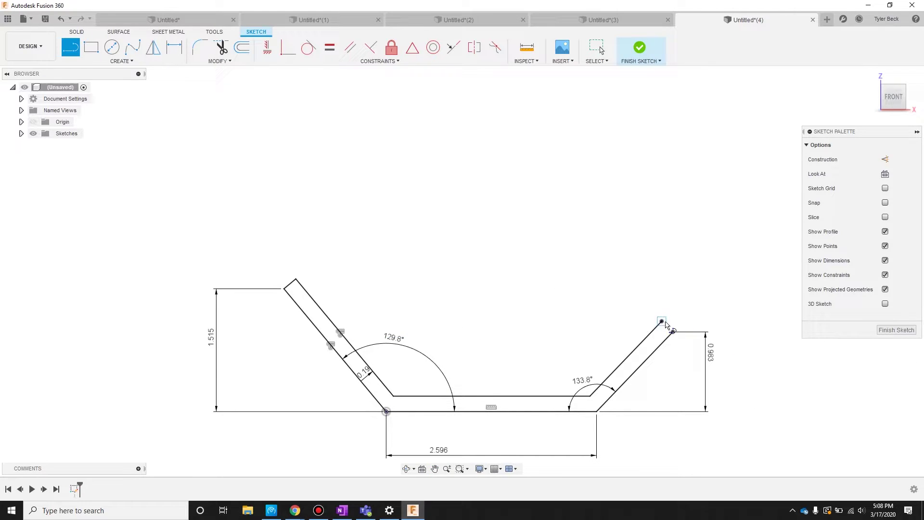
{"action": "left_click", "coordinate": [662, 321]}
{"action": "left_click", "coordinate": [673, 332]}
{"action": "key", "text": "Escape"}
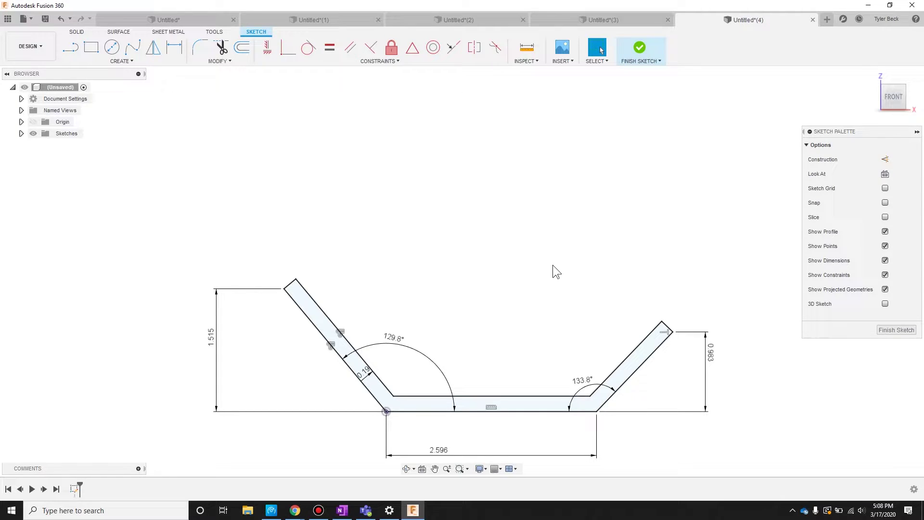
{"action": "key", "text": "e"}
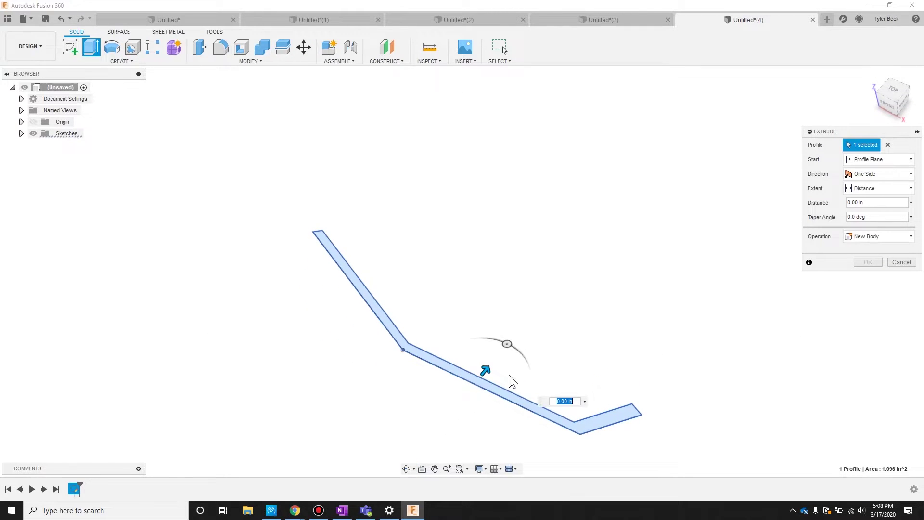
{"action": "left_click_drag", "start_coordinate": [485, 370], "coordinate": [585, 307]}
{"action": "key", "text": "Return"}
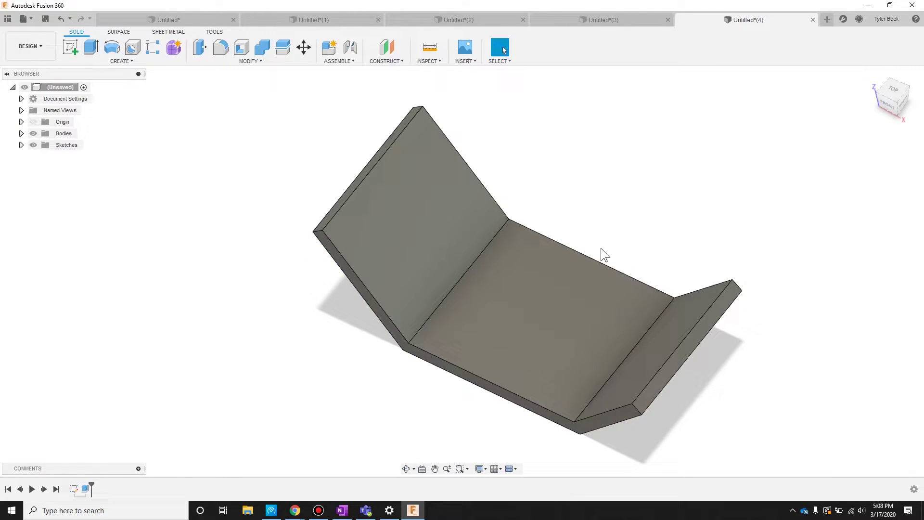
{"action": "mouse_move", "coordinate": [618, 202]}
{"action": "middle_mouse_down", "text": "shift"}
{"action": "mouse_move", "coordinate": [620, 179]}
{"action": "mouse_move", "coordinate": [617, 192]}
{"action": "middle_mouse_up", "text": "shift"}
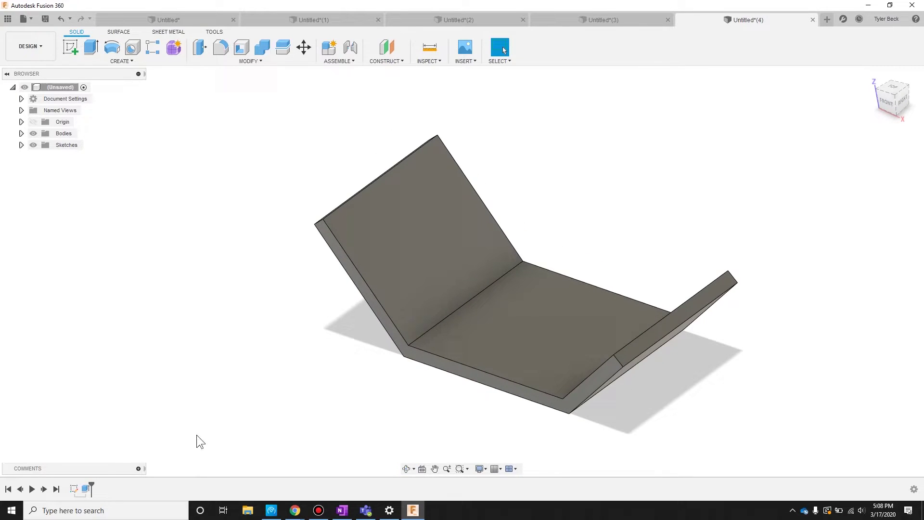
{"action": "right_click", "coordinate": [85, 489]}
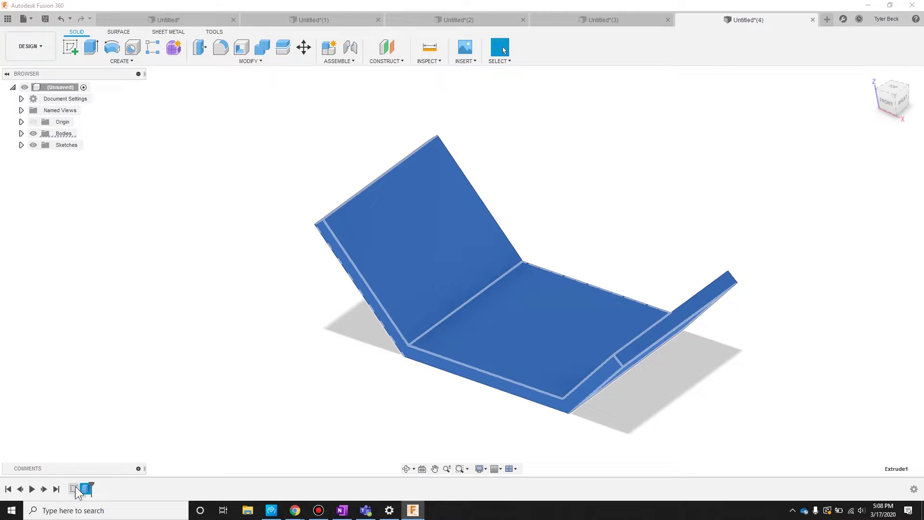
Reopen the profile sketch and change the 0.19 wall thickness to 0.2.
{"action": "double_click", "coordinate": [73, 488]}
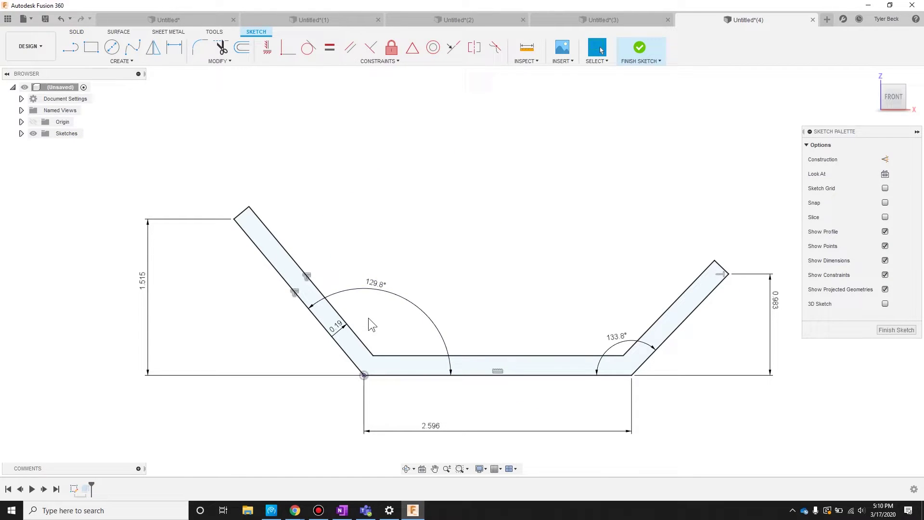
{"action": "double_click", "coordinate": [340, 331]}
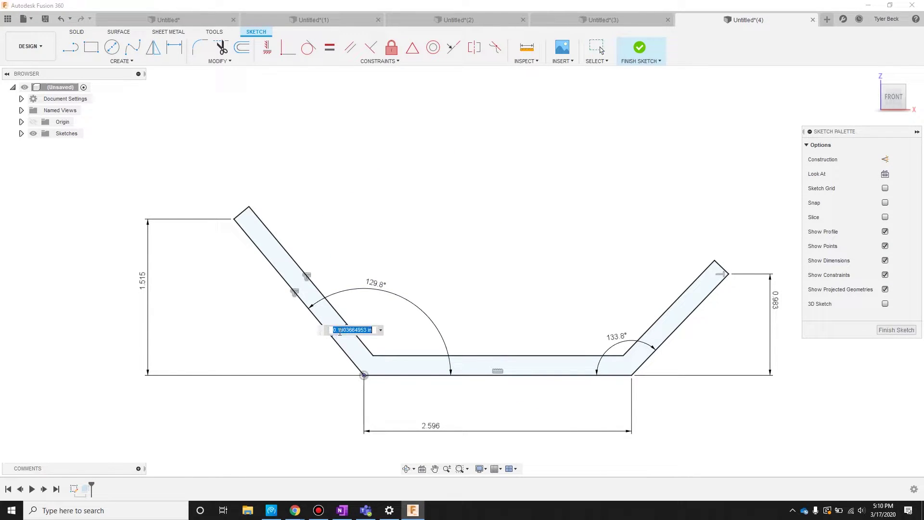
{"action": "type", "text": "0.2"}
{"action": "key", "text": "Return"}
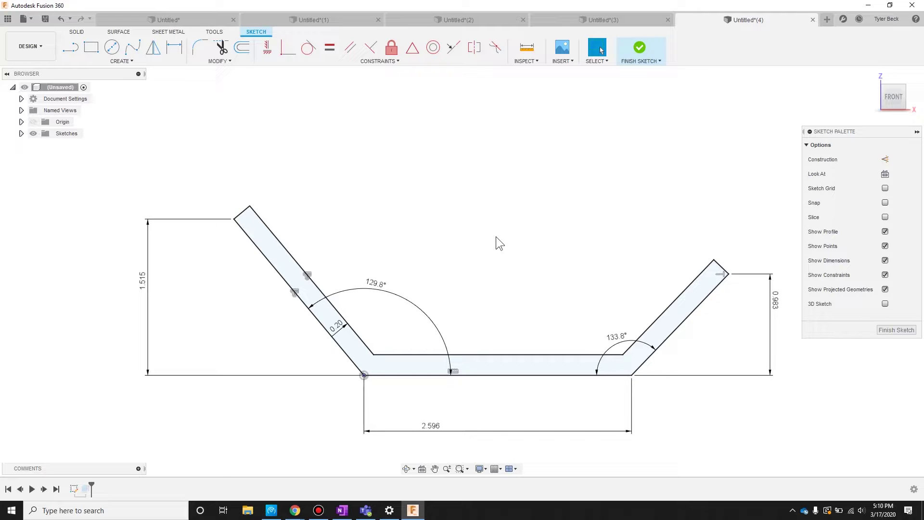
Draw tangent arcs across the left and right inner bends of the trough.
{"action": "type", "text": "sarc"}
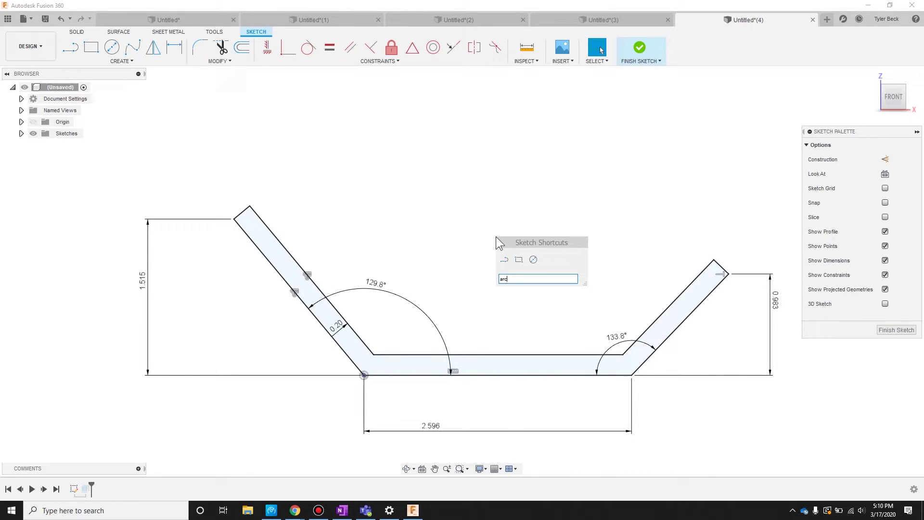
{"action": "key", "text": "Return"}
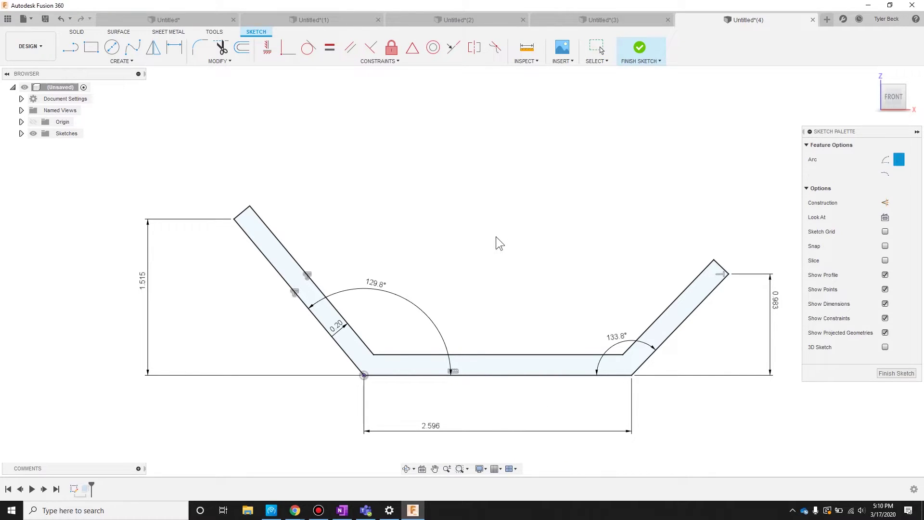
{"action": "left_click", "coordinate": [308, 276]}
{"action": "left_click", "coordinate": [416, 355]}
{"action": "left_click", "coordinate": [581, 336]}
{"action": "left_click", "coordinate": [562, 355]}
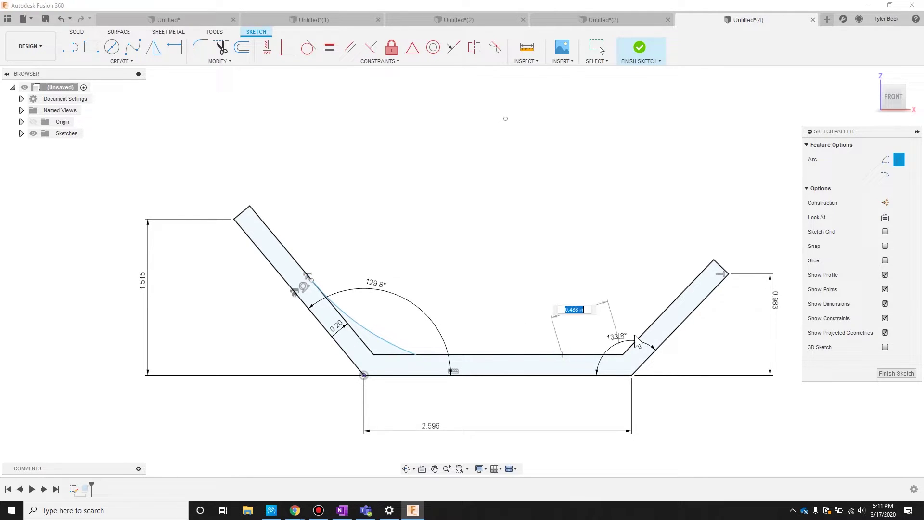
{"action": "left_click", "coordinate": [640, 336]}
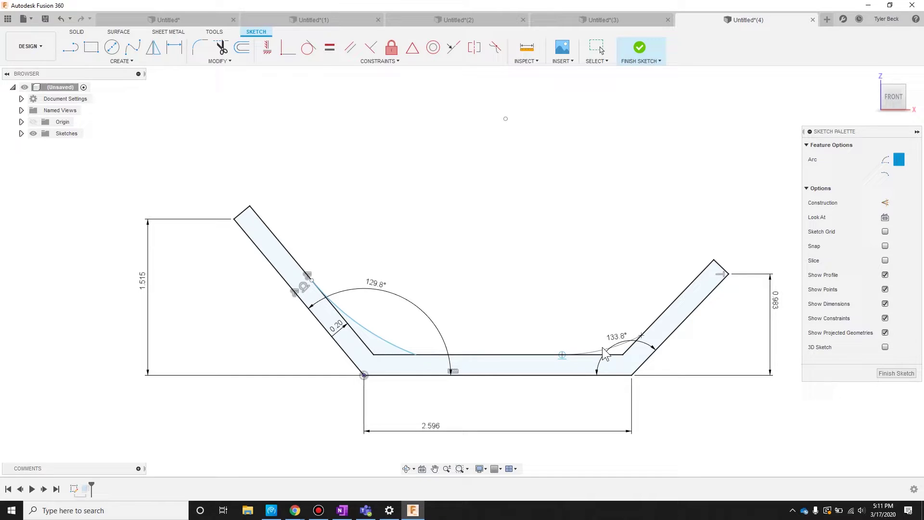
{"action": "left_click", "coordinate": [604, 350]}
{"action": "scroll", "coordinate": [582, 289], "scroll_direction": "up", "scroll_amount": 1}
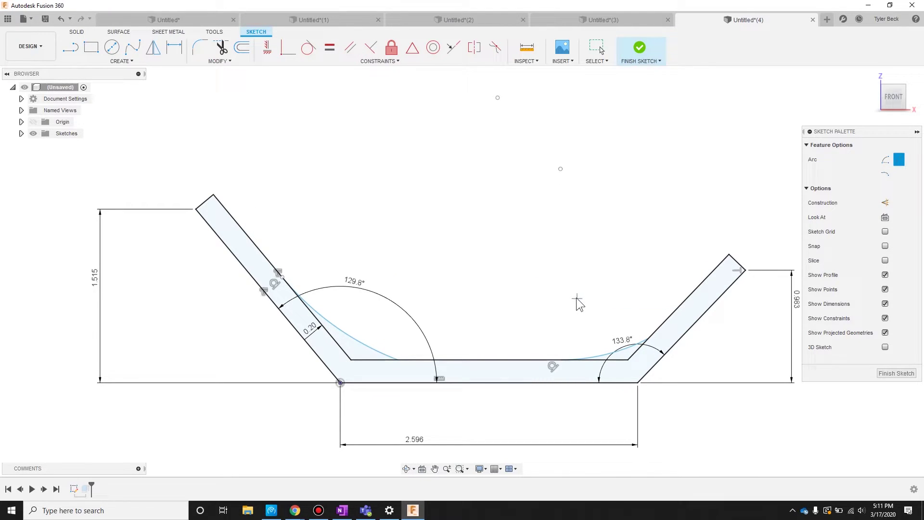
{"action": "key", "text": "Escape"}
{"action": "scroll", "coordinate": [513, 284], "scroll_direction": "down", "scroll_amount": 2}
Offset the right bend arc by 0.2 in, then select the left bend arc for offsetting.
{"action": "type", "text": "sof"}
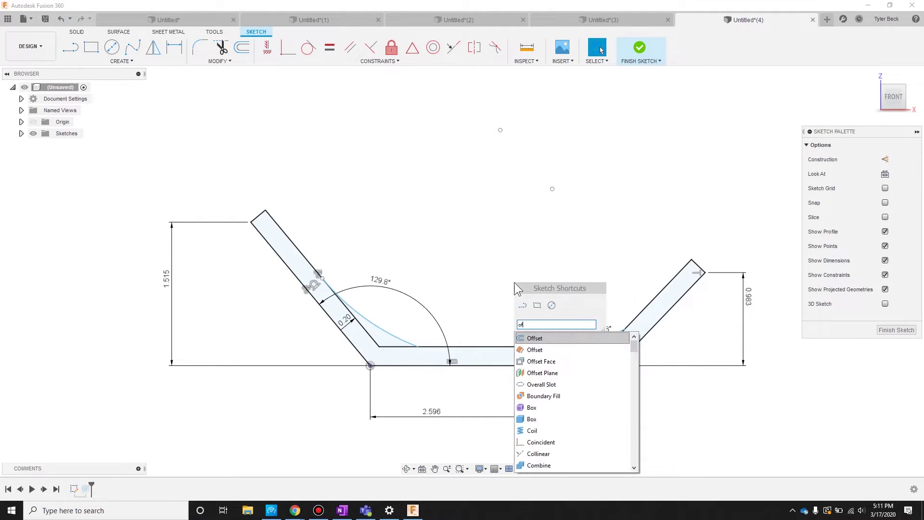
{"action": "key", "text": "Return"}
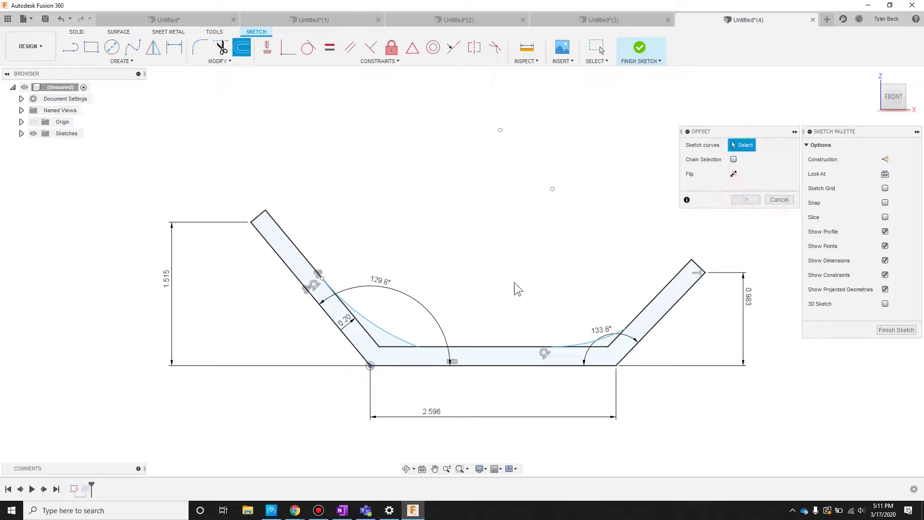
{"action": "left_click", "coordinate": [591, 344]}
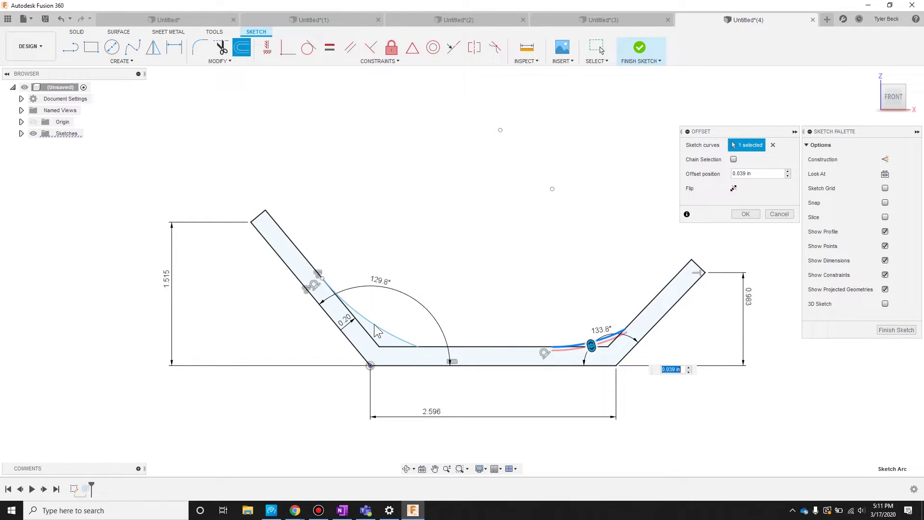
{"action": "left_click", "coordinate": [760, 174]}
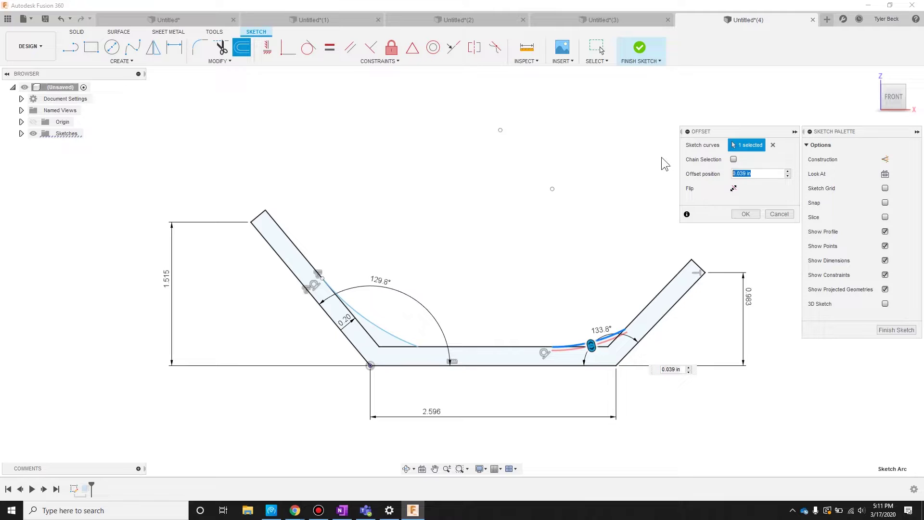
{"action": "type", "text": ".2"}
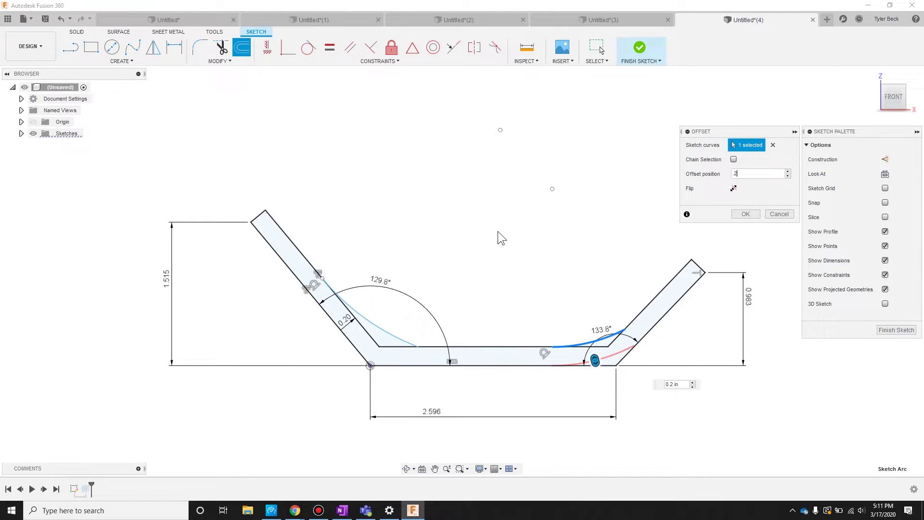
{"action": "left_click", "coordinate": [746, 214]}
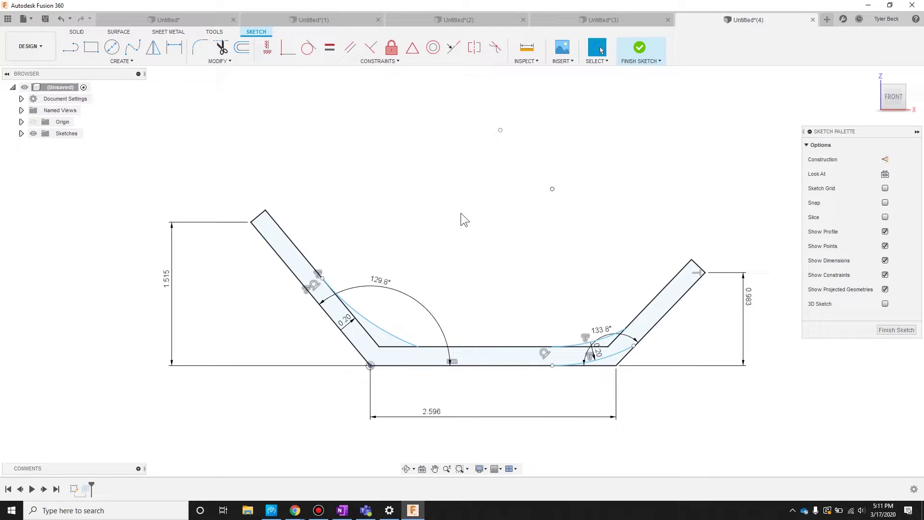
{"action": "type", "text": "soff"}
{"action": "key", "text": "Return"}
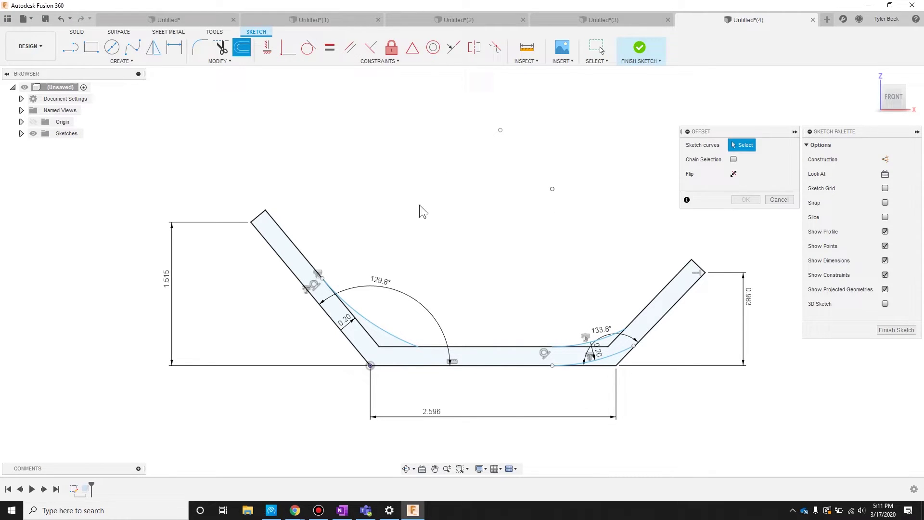
{"action": "left_click", "coordinate": [370, 323]}
Confirm the left arc's offset and extend the lower offset curve to meet the edge.
{"action": "key", "text": "Return"}
{"action": "scroll", "coordinate": [385, 337], "scroll_direction": "up", "scroll_amount": 2}
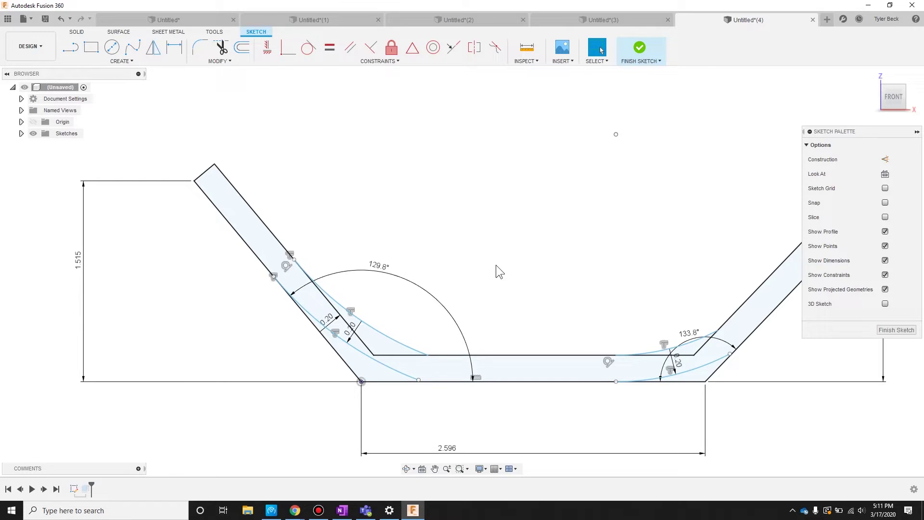
{"action": "type", "text": "sext"}
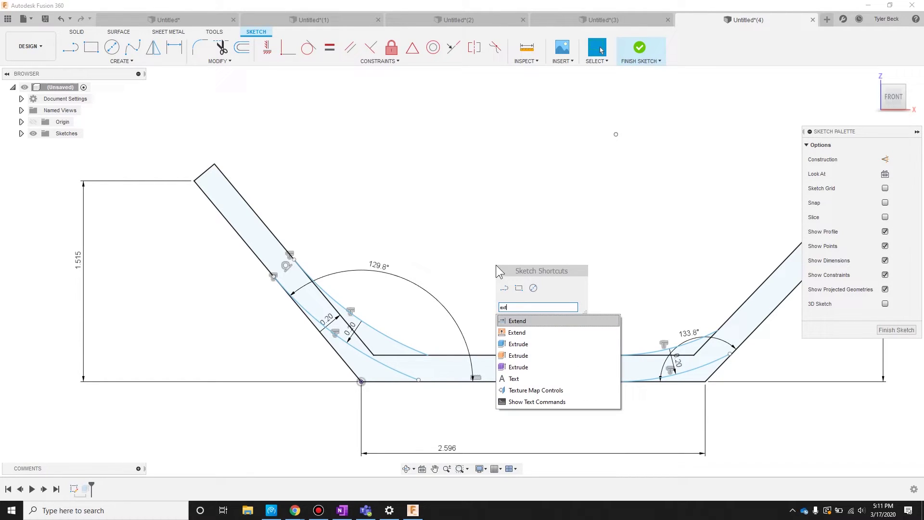
{"action": "key", "text": "Return"}
{"action": "left_click", "coordinate": [402, 375]}
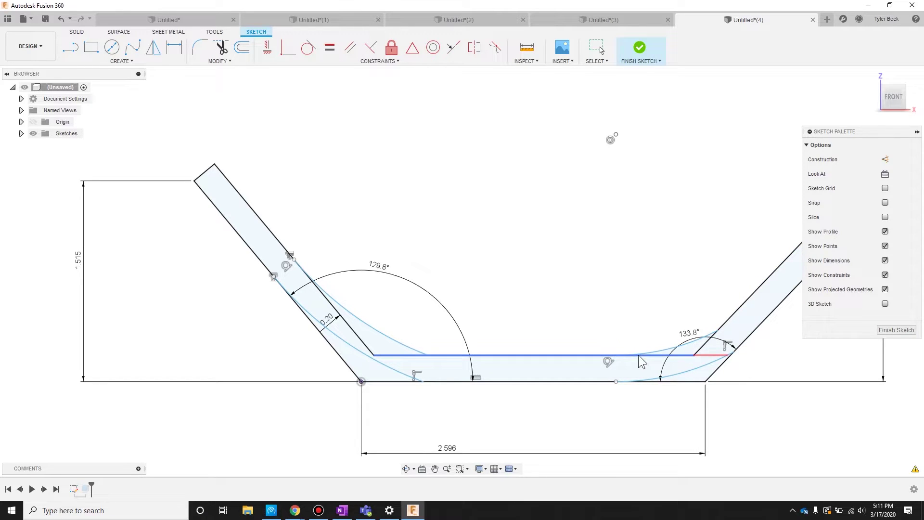
Trim away the sharp straight corner segments at the left bend.
{"action": "type", "text": "stro"}
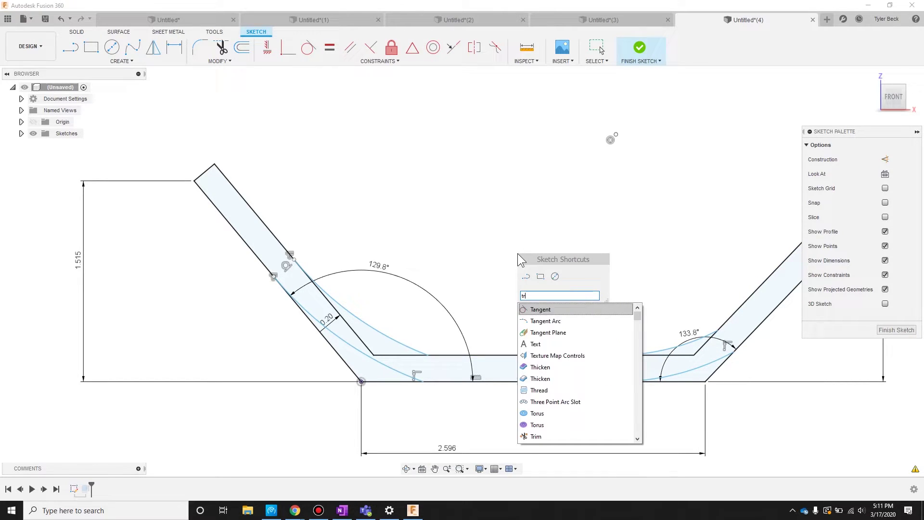
{"action": "key", "text": "BackSpace"}
{"action": "key", "text": "BackSpace"}
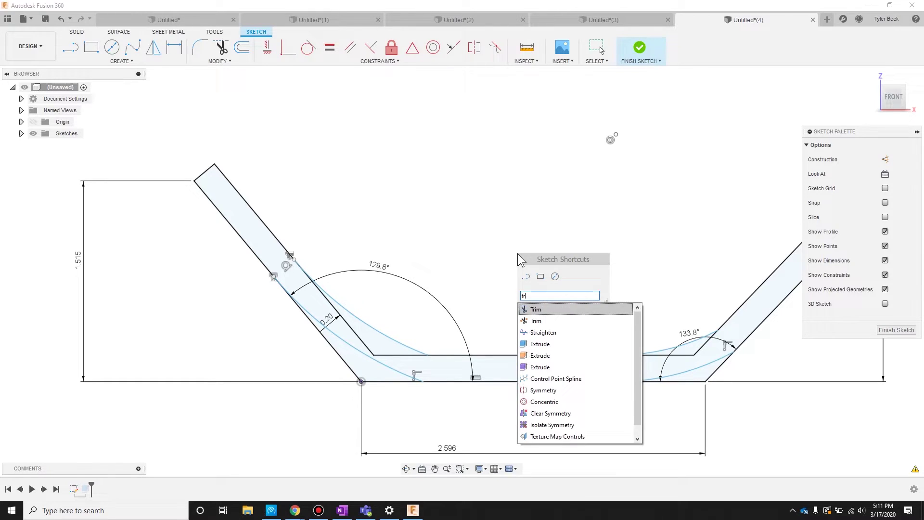
{"action": "type", "text": "rim"}
{"action": "key", "text": "Return"}
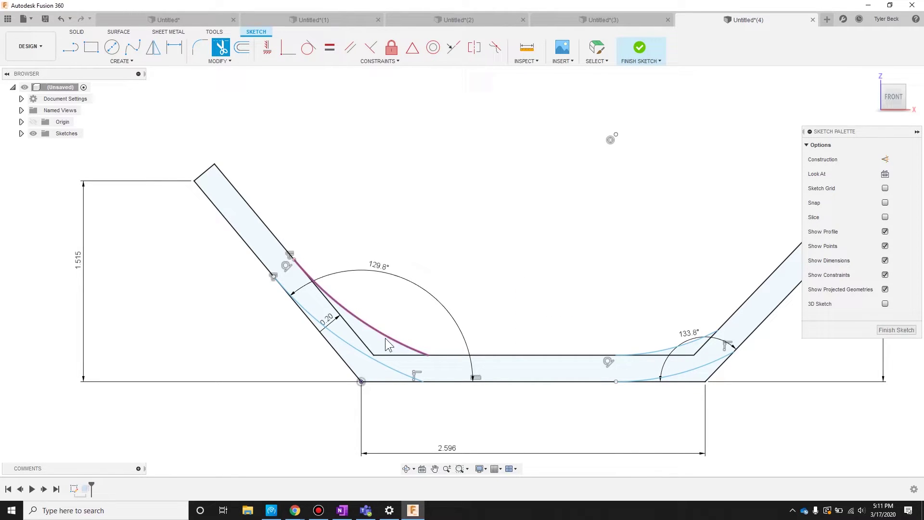
{"action": "left_click", "coordinate": [364, 340]}
{"action": "left_click", "coordinate": [382, 355]}
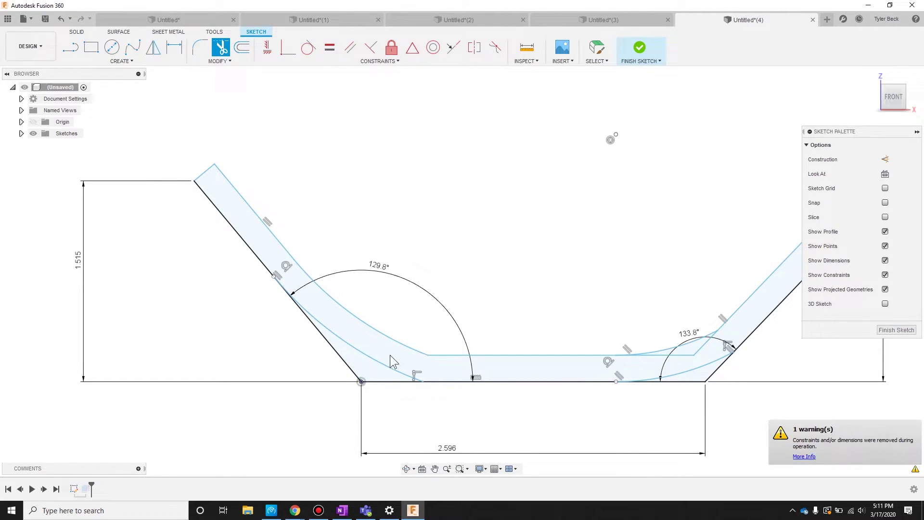
{"action": "left_click", "coordinate": [351, 361]}
{"action": "left_click", "coordinate": [366, 381]}
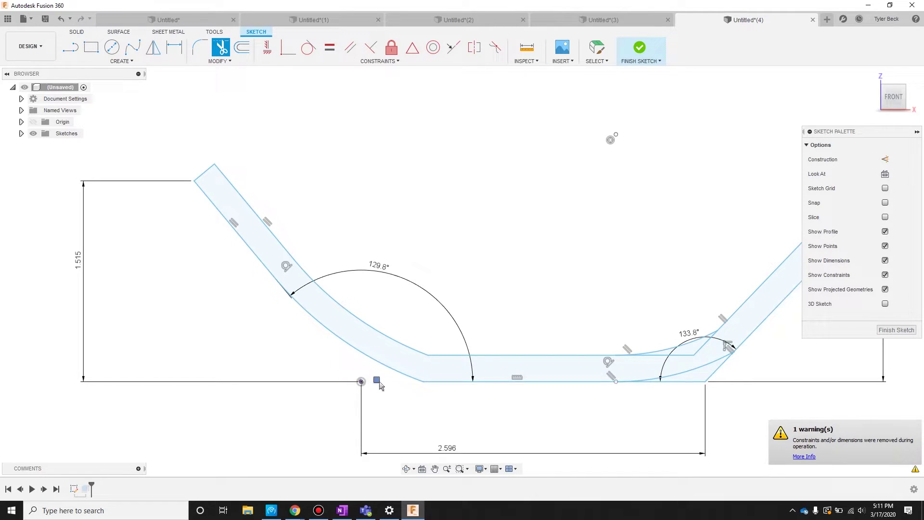
Trim away the sharp straight corner segments at the right bend.
{"action": "left_click", "coordinate": [717, 365]}
{"action": "left_click", "coordinate": [703, 350]}
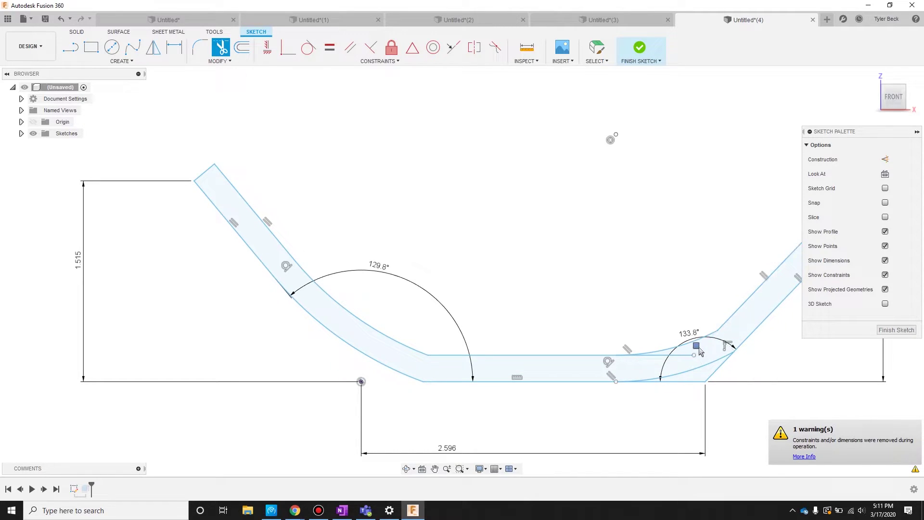
{"action": "left_click", "coordinate": [688, 355]}
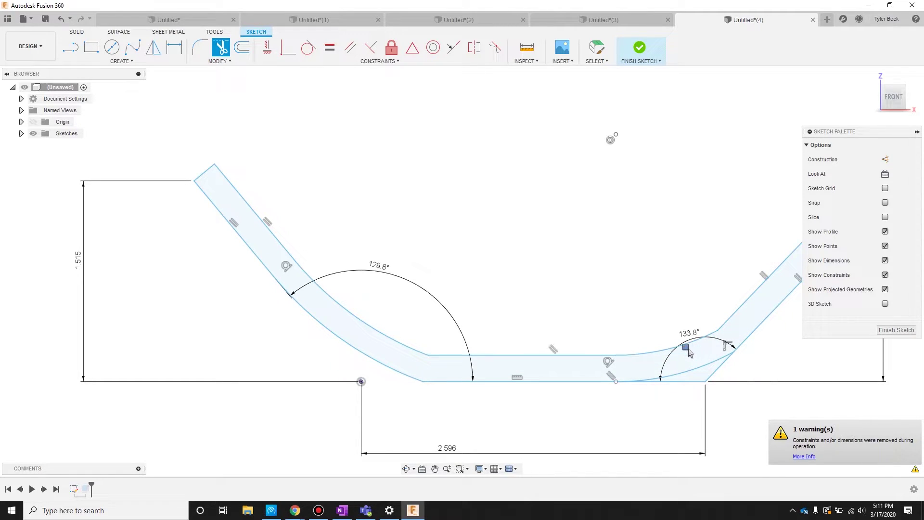
{"action": "left_click", "coordinate": [698, 380]}
{"action": "left_click", "coordinate": [708, 378]}
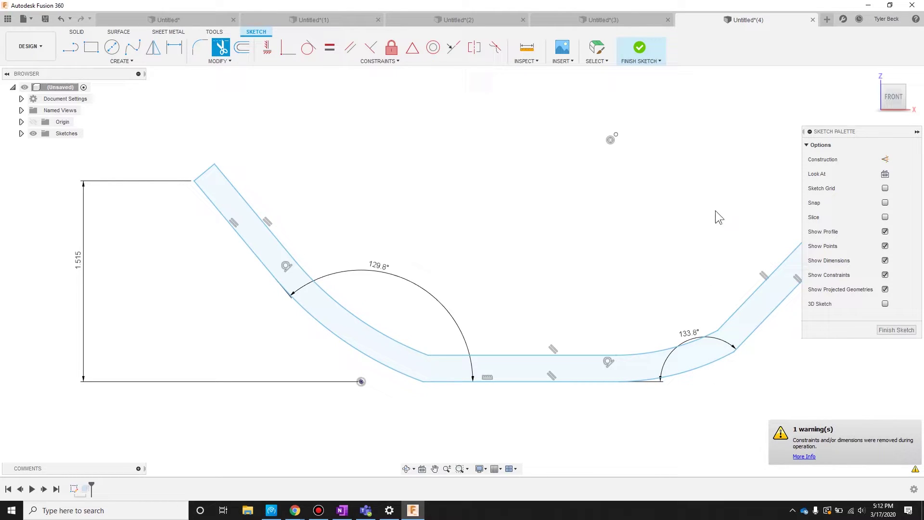
Finish the rounded profile sketch, review the curved trough body in 3D, and create Untitled(5).
{"action": "left_click", "coordinate": [640, 48]}
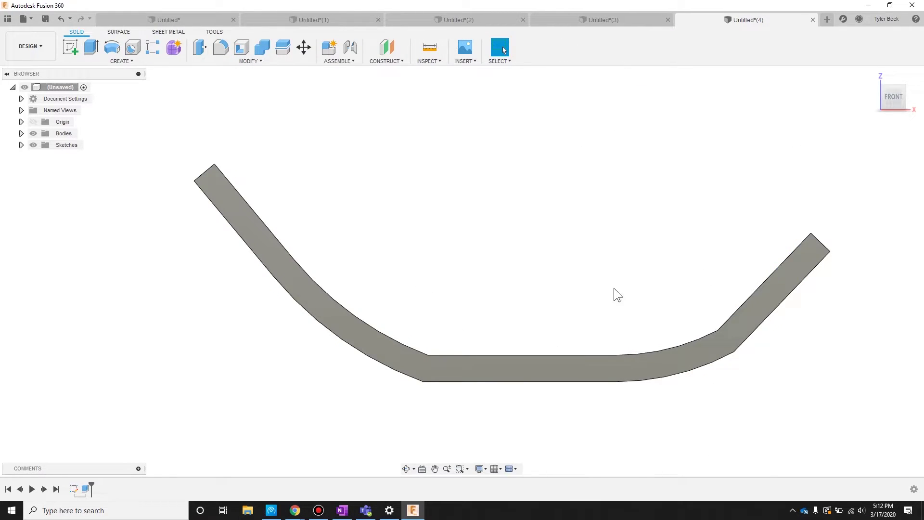
{"action": "middle_click_drag", "start_coordinate": [614, 288], "coordinate": [565, 299], "text": "shift"}
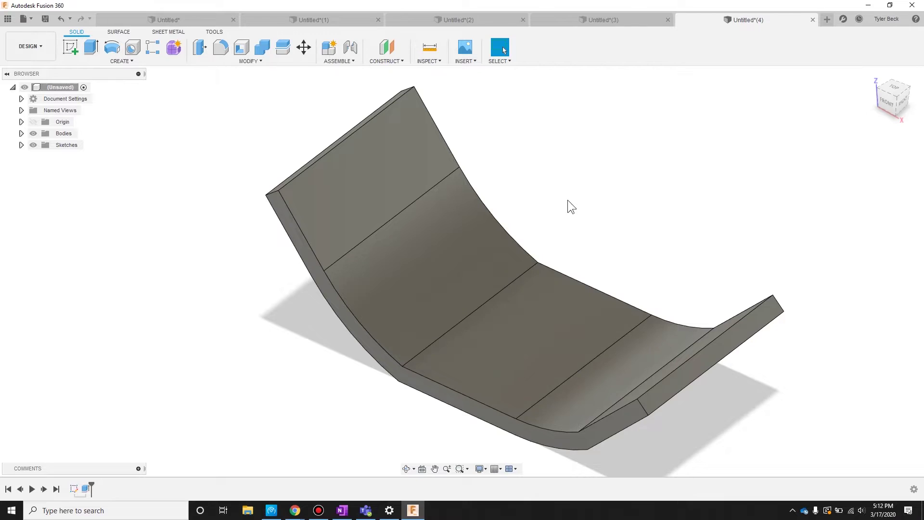
{"action": "scroll", "coordinate": [568, 302], "scroll_direction": "down", "scroll_amount": 3}
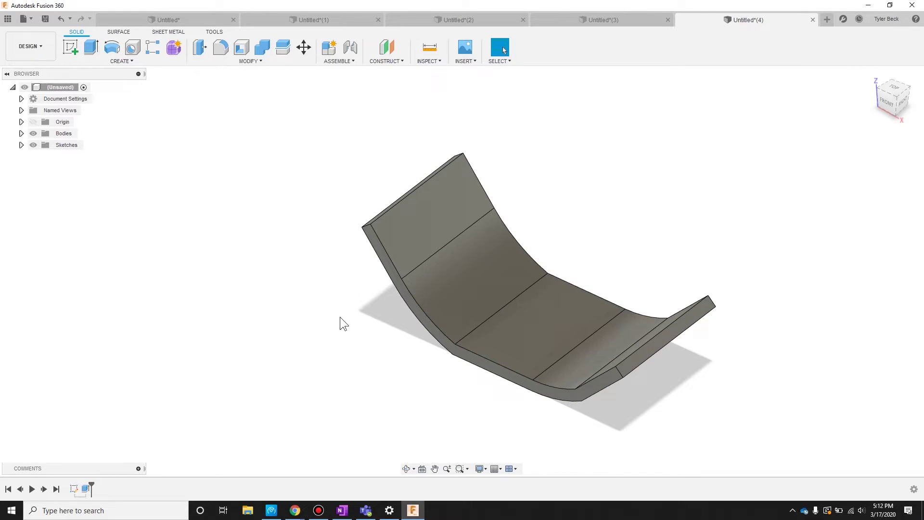
{"action": "left_click", "coordinate": [827, 20]}
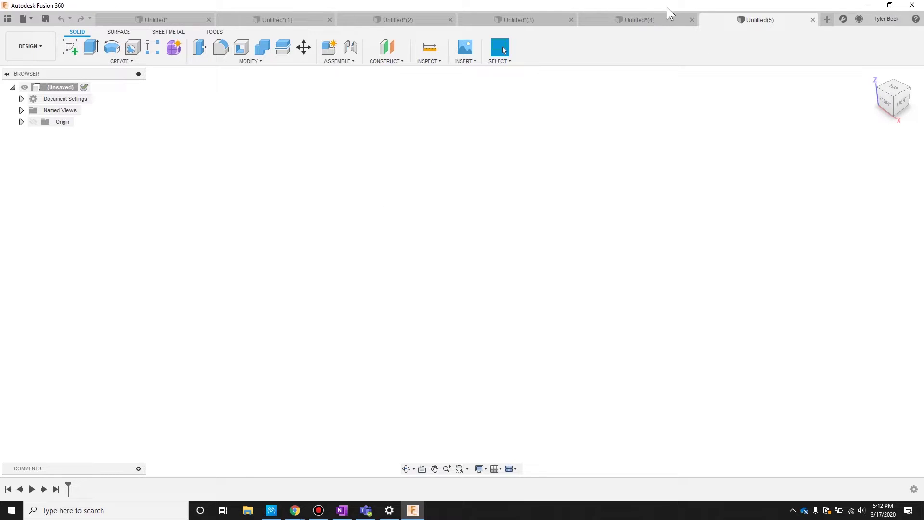
Paste the copied trough profile into a new front-plane sketch in Untitled(5).
{"action": "left_click", "coordinate": [648, 21]}
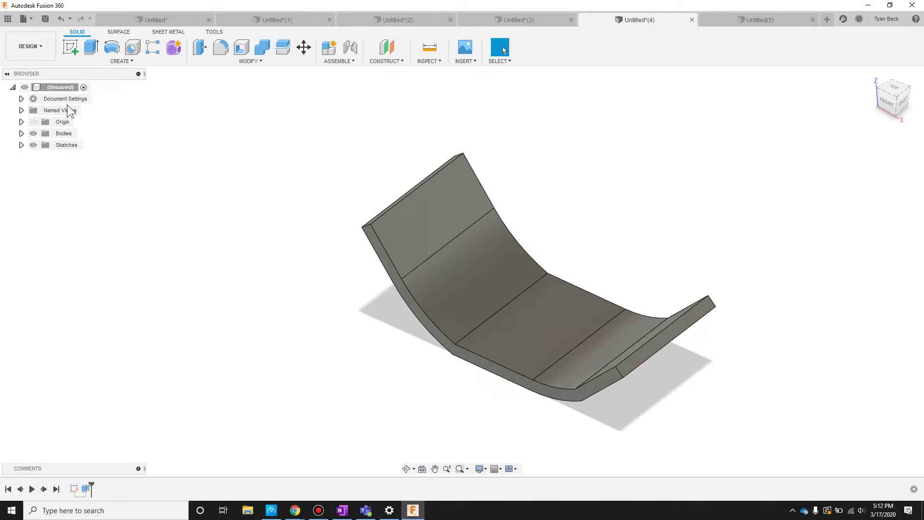
{"action": "key", "text": "ctrl+Tab"}
{"action": "left_click", "coordinate": [71, 47]}
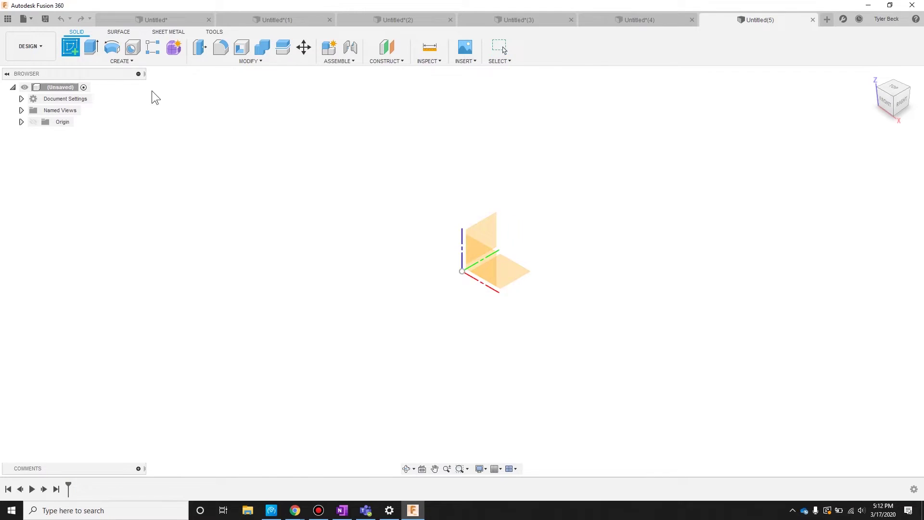
{"action": "left_click", "coordinate": [482, 261]}
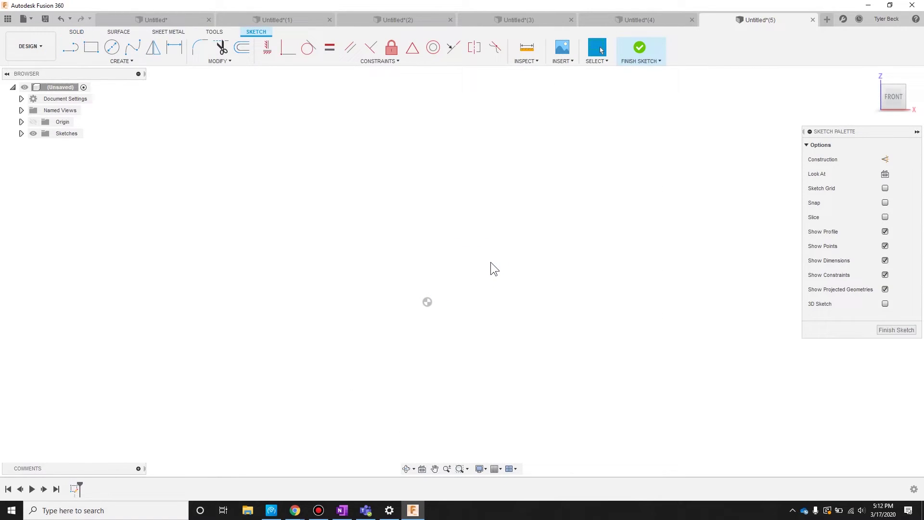
{"action": "key", "text": "ctrl+v"}
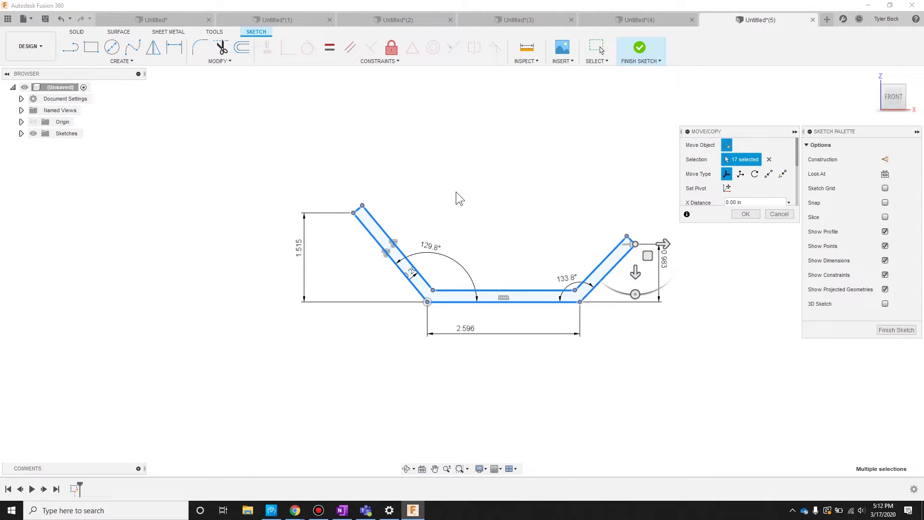
{"action": "left_click", "coordinate": [746, 214]}
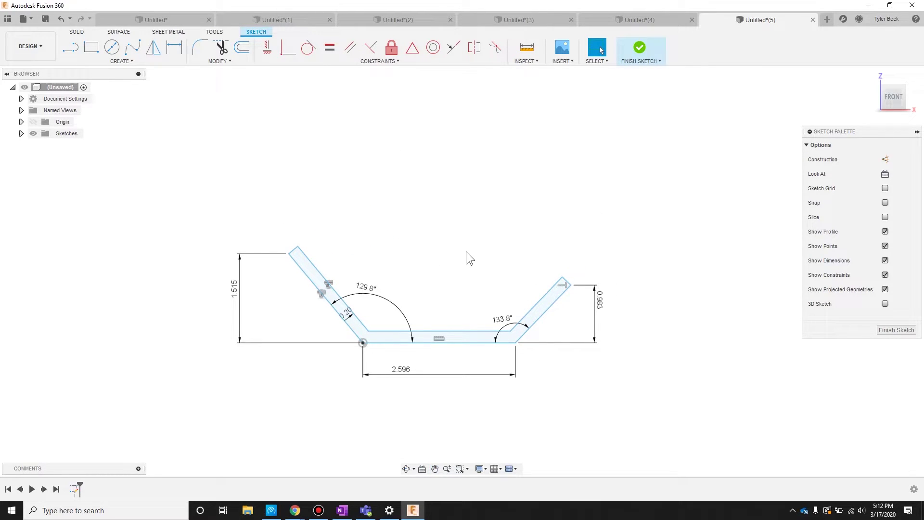
Delete the inner offset lines and the 0.20 thickness dimension from the pasted sketch.
{"action": "left_click", "coordinate": [296, 254]}
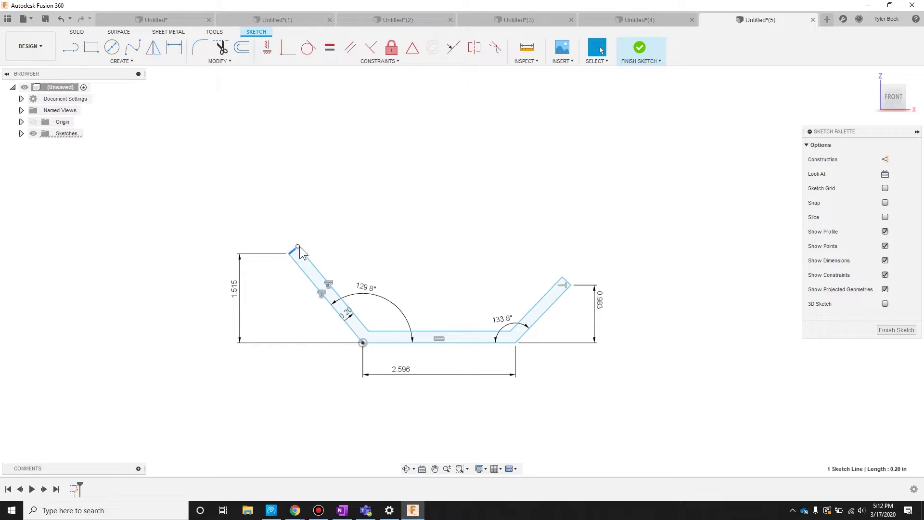
{"action": "left_click", "coordinate": [378, 331]}
{"action": "key", "text": "Delete"}
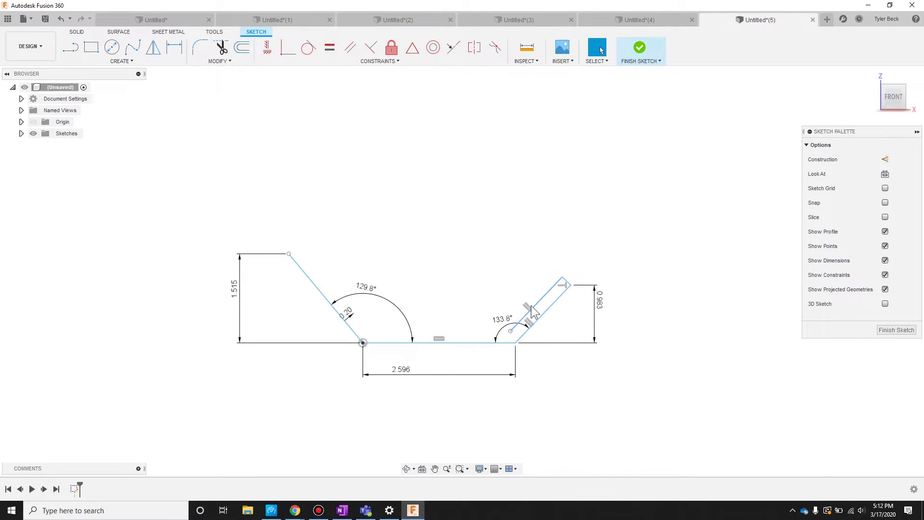
{"action": "left_click", "coordinate": [531, 308]}
{"action": "key", "text": "Delete"}
{"action": "left_click", "coordinate": [349, 314]}
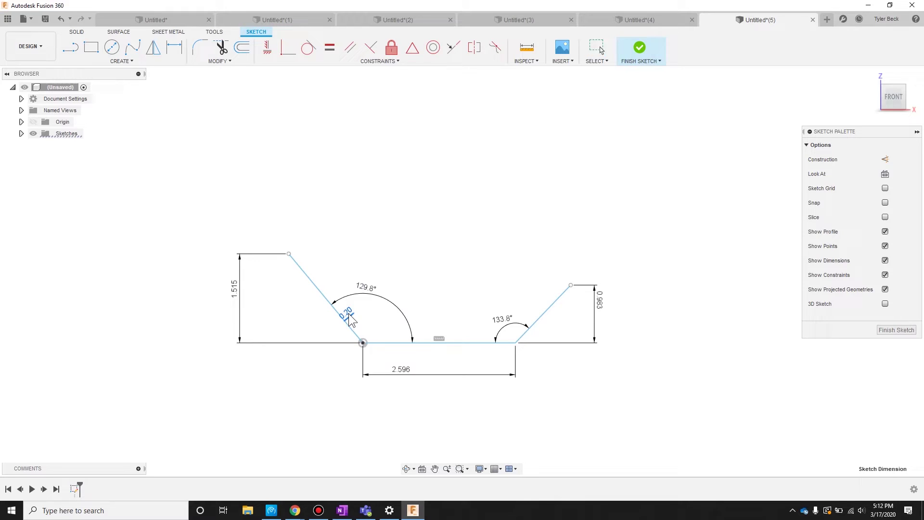
{"action": "key", "text": "Delete"}
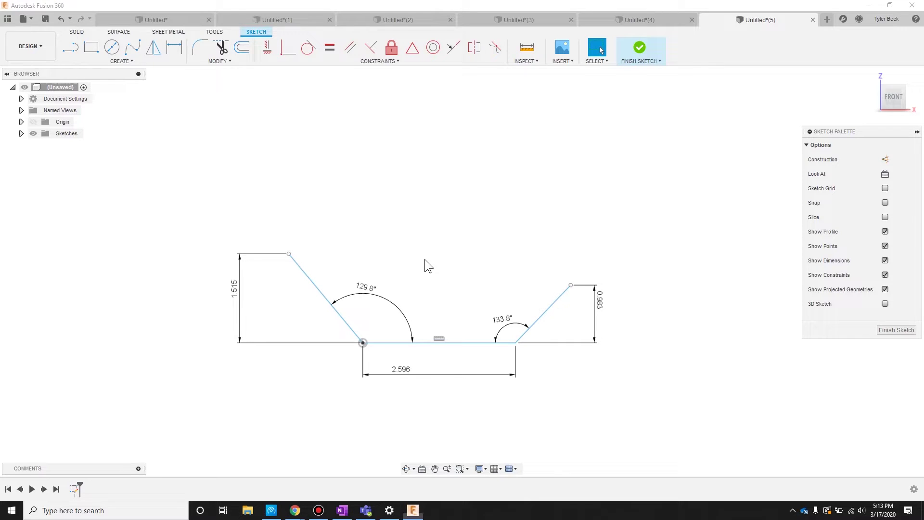
Extrude the open trough profile 3.40 in as a surface, creating Body1.
{"action": "key", "text": "s"}
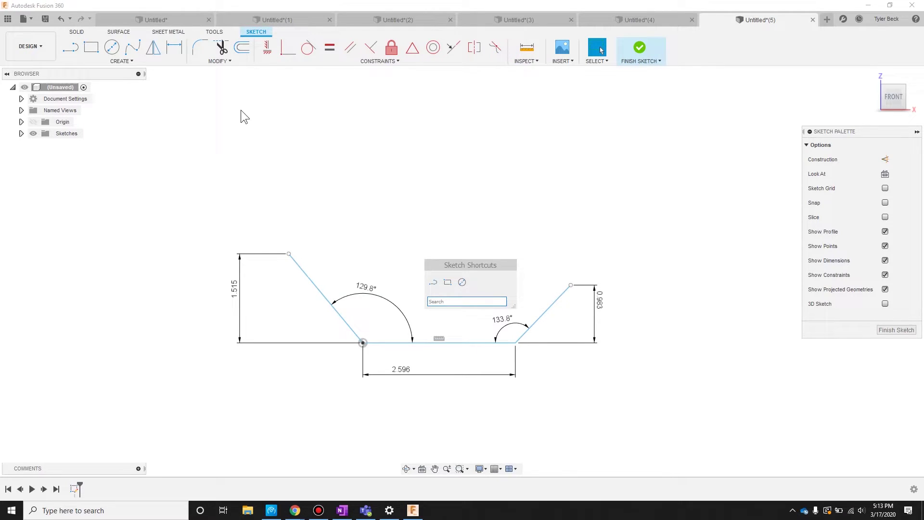
{"action": "left_click", "coordinate": [110, 33]}
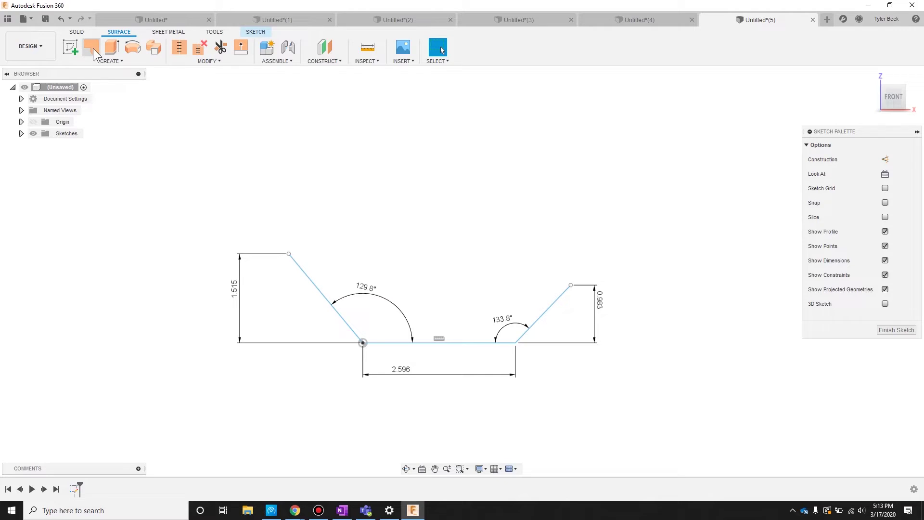
{"action": "left_click", "coordinate": [112, 47]}
{"action": "left_click", "coordinate": [465, 276]}
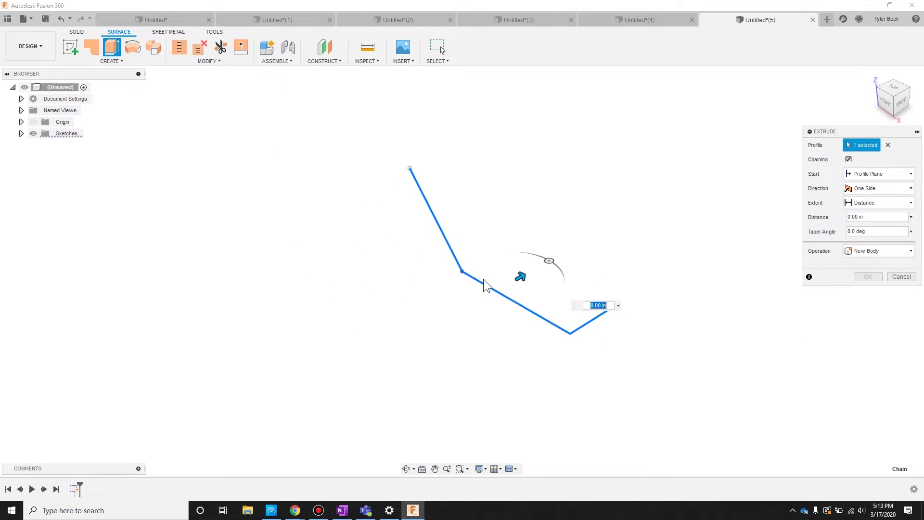
{"action": "left_click_drag", "start_coordinate": [521, 276], "coordinate": [755, 253]}
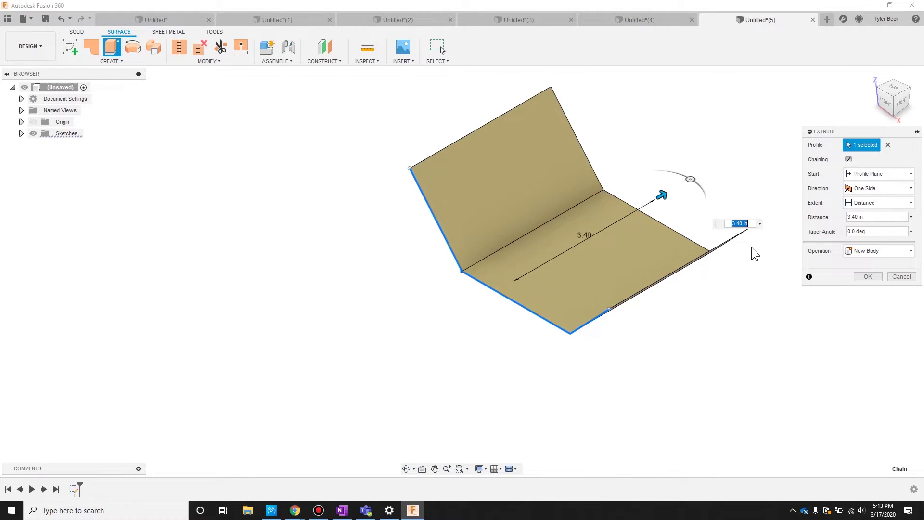
{"action": "left_click", "coordinate": [868, 276]}
{"action": "mouse_move", "coordinate": [607, 339]}
{"action": "middle_mouse_down", "text": "shift"}
{"action": "mouse_move", "coordinate": [623, 303]}
{"action": "mouse_move", "coordinate": [613, 343]}
{"action": "middle_mouse_up", "text": "shift"}
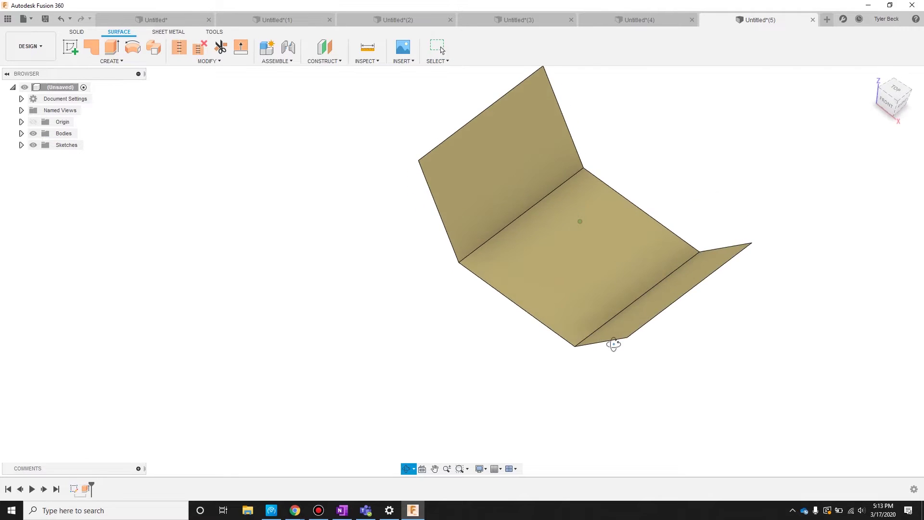
{"action": "left_click", "coordinate": [22, 133]}
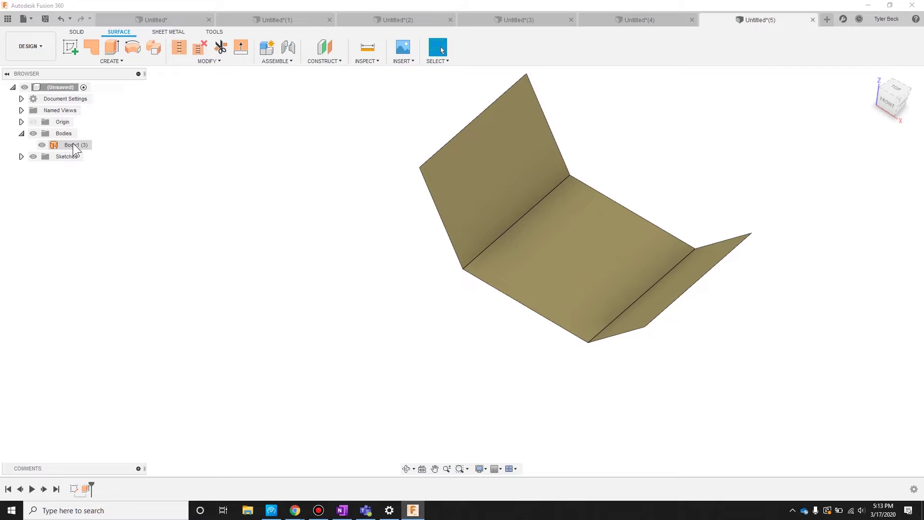
{"action": "middle_click_drag", "start_coordinate": [448, 293], "coordinate": [561, 251], "text": "shift"}
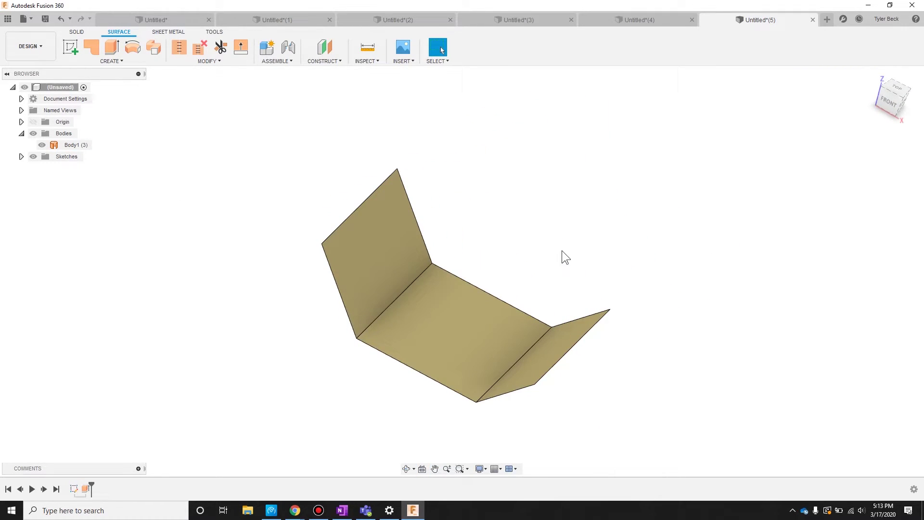
Thicken the trough surface 0.20 in into solid Body2 and inspect it from several angles.
{"action": "type", "text": "srev"}
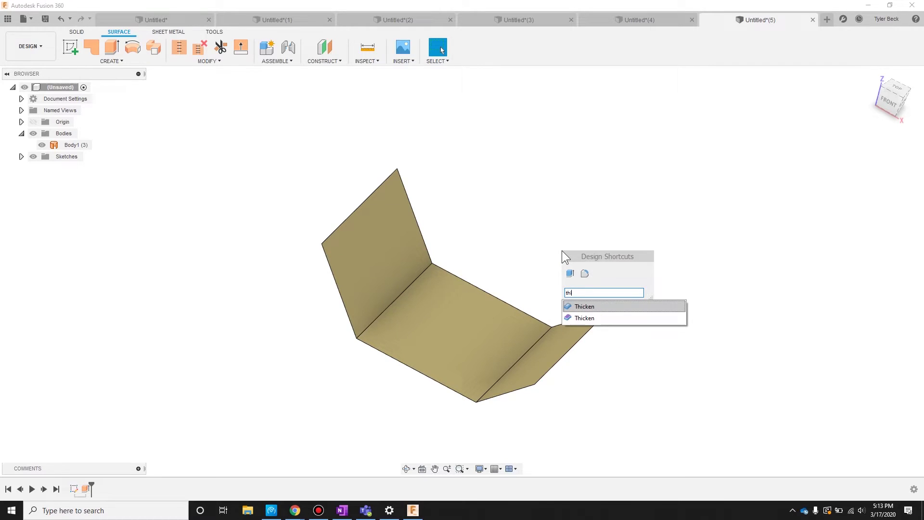
{"action": "key", "text": "Escape"}
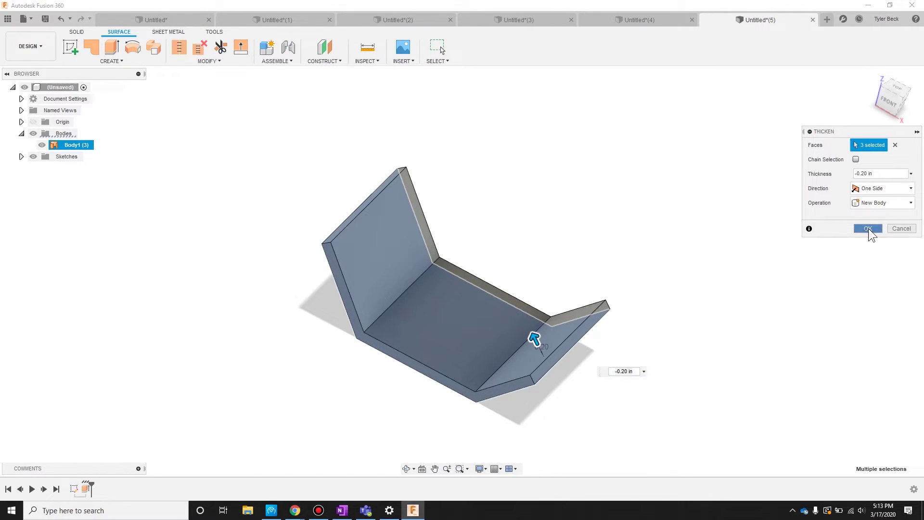
{"action": "left_click", "coordinate": [868, 228]}
{"action": "middle_click_drag", "start_coordinate": [692, 238], "coordinate": [654, 216], "text": "shift"}
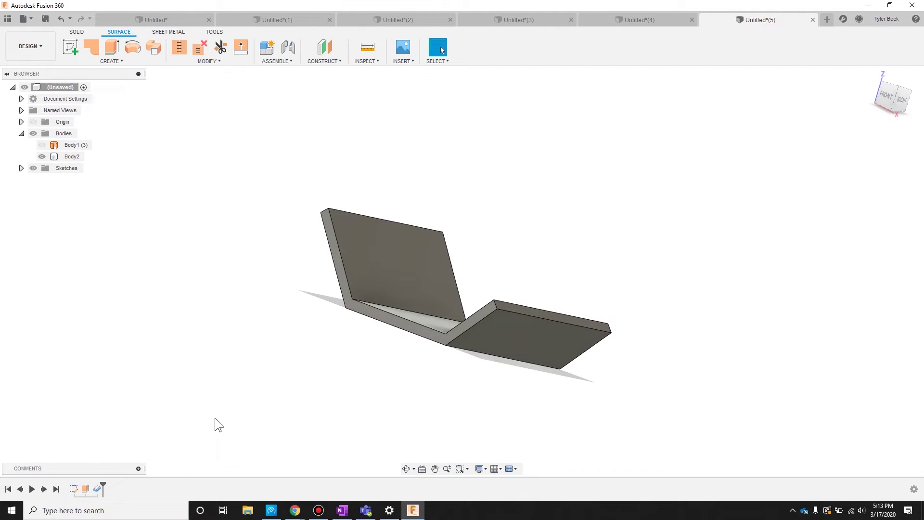
{"action": "left_click", "coordinate": [85, 489]}
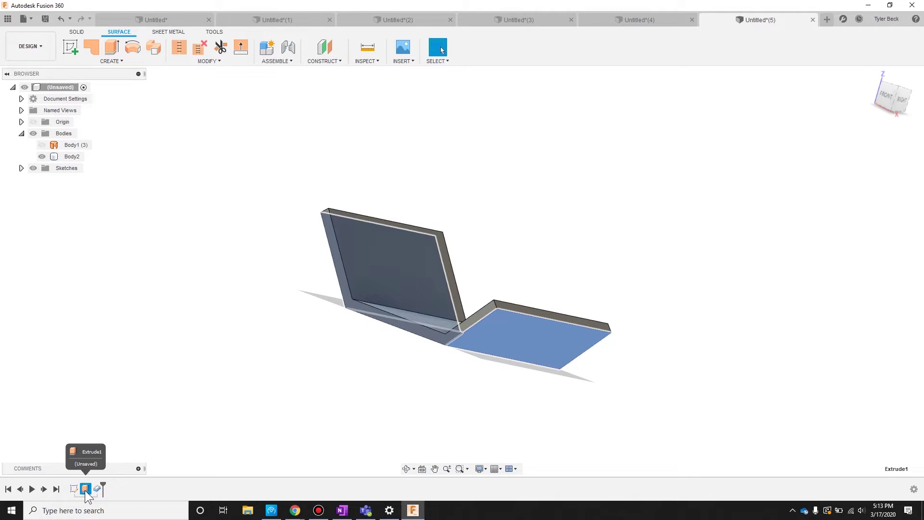
{"action": "left_click", "coordinate": [297, 386]}
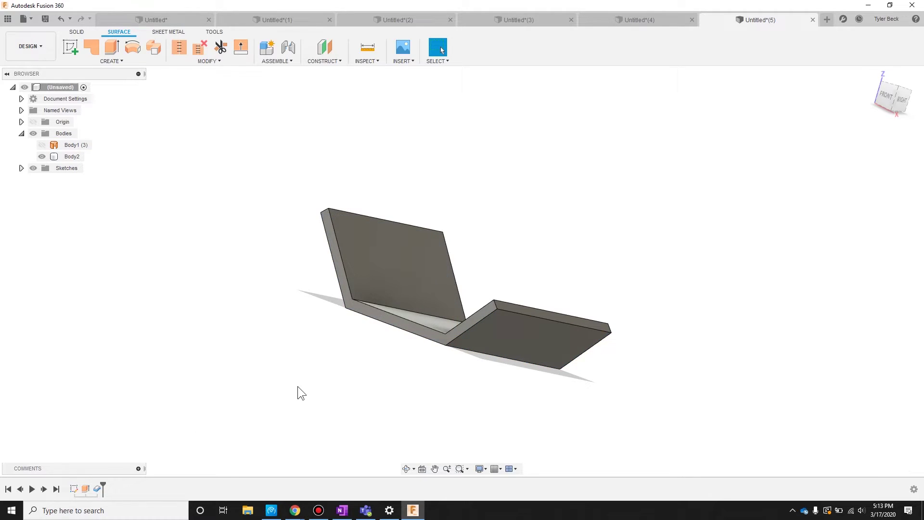
{"action": "middle_click_drag", "start_coordinate": [356, 390], "coordinate": [340, 383], "text": "shift"}
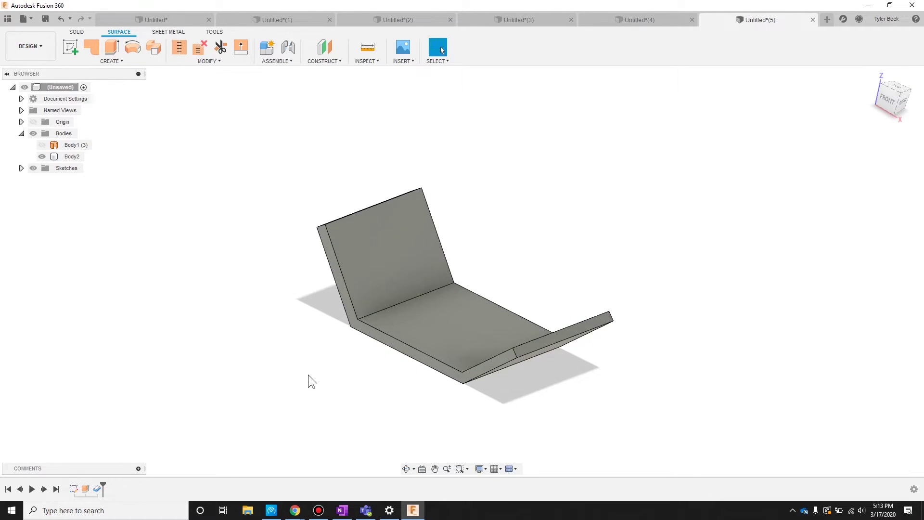
Reopen the profile sketch and round the left and right lower corners with 3-point arcs.
{"action": "right_click", "coordinate": [74, 488]}
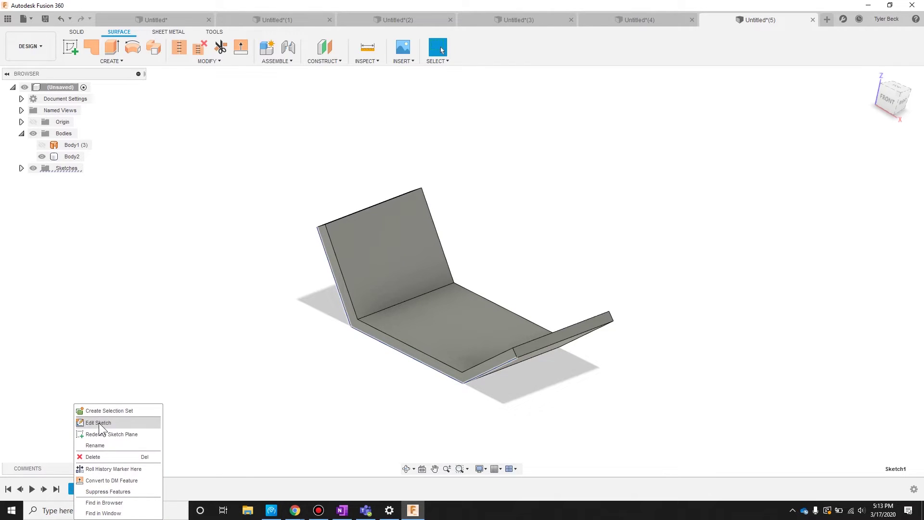
{"action": "left_click", "coordinate": [99, 423]}
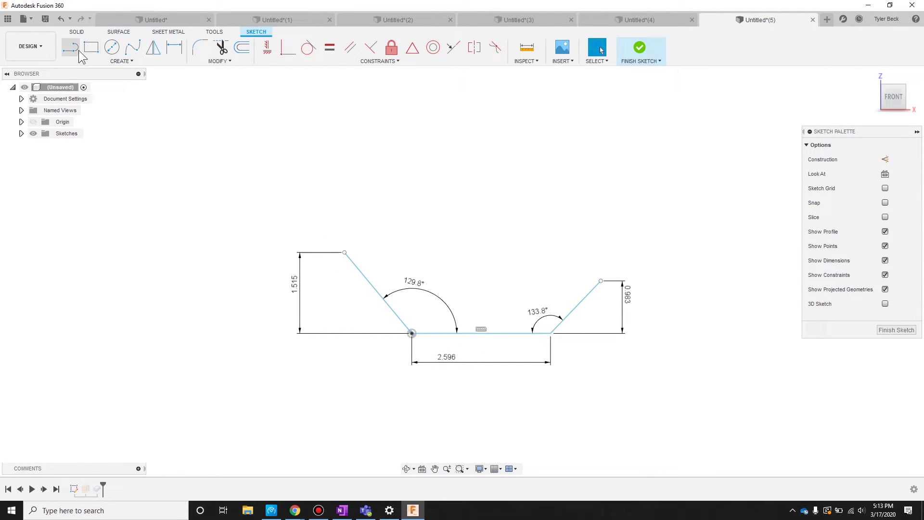
{"action": "type", "text": "sarc"}
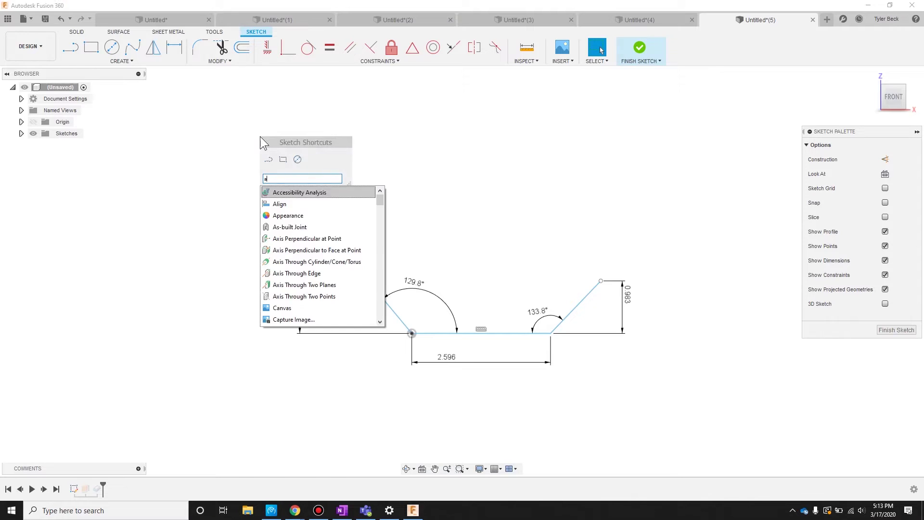
{"action": "key", "text": "Return"}
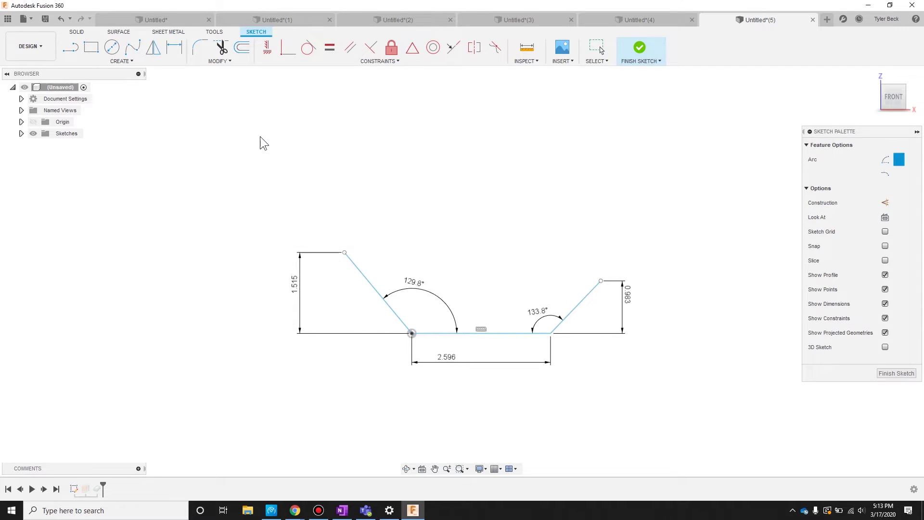
{"action": "left_click", "coordinate": [387, 304]}
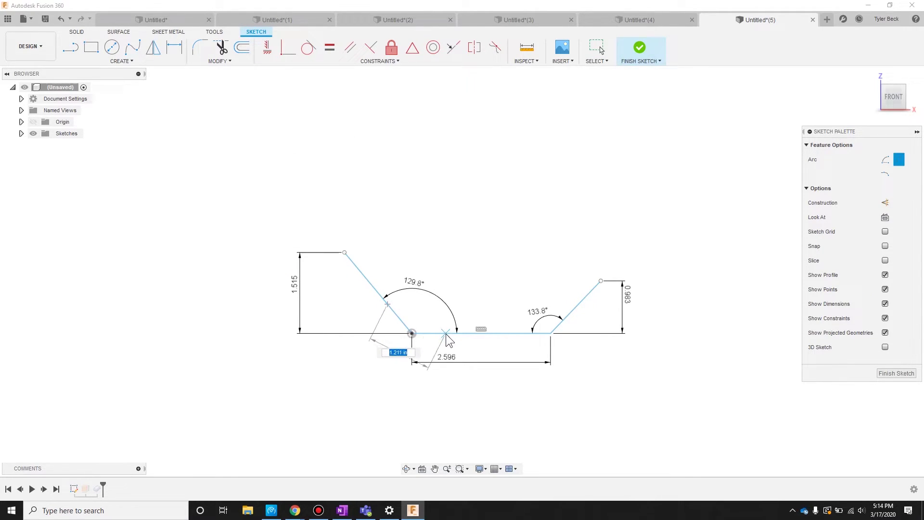
{"action": "left_click", "coordinate": [445, 333]}
{"action": "left_click", "coordinate": [413, 324]}
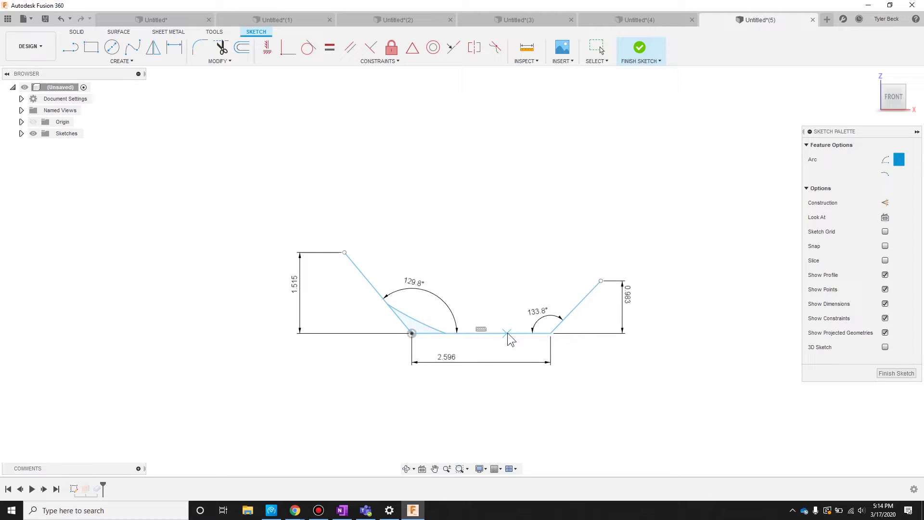
{"action": "left_click", "coordinate": [518, 334]}
{"action": "left_click", "coordinate": [568, 315]}
{"action": "left_click", "coordinate": [550, 331]}
{"action": "key", "text": "Escape"}
Move the 133.8° angle dimension below the baseline.
{"action": "scroll", "coordinate": [550, 331], "scroll_direction": "up", "scroll_amount": 3}
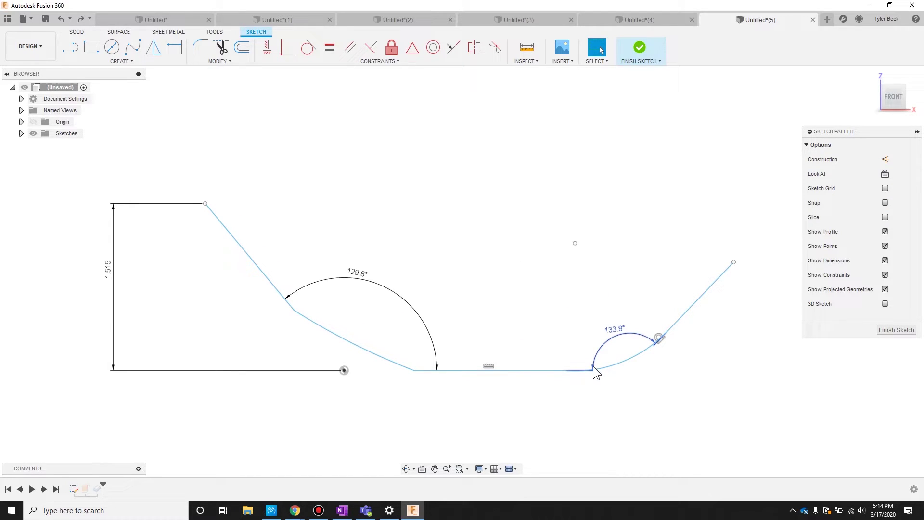
{"action": "scroll", "coordinate": [595, 370], "scroll_direction": "up", "scroll_amount": 4}
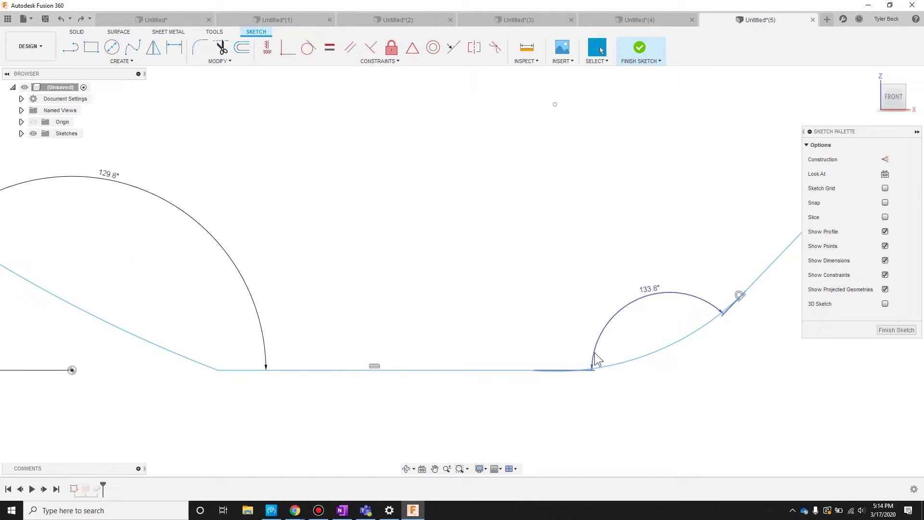
{"action": "left_click_drag", "start_coordinate": [597, 356], "coordinate": [563, 324]}
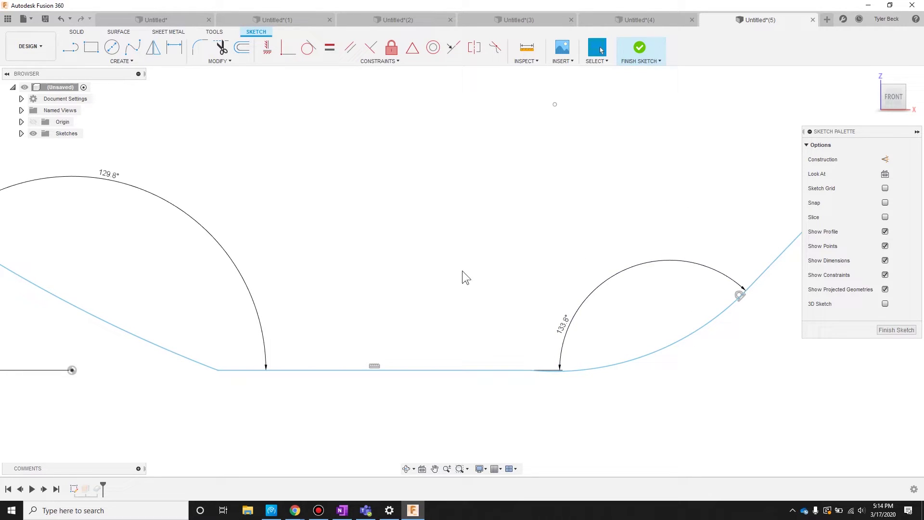
{"action": "scroll", "coordinate": [481, 262], "scroll_direction": "up", "scroll_amount": 1}
{"action": "scroll", "coordinate": [496, 251], "scroll_direction": "down", "scroll_amount": 4}
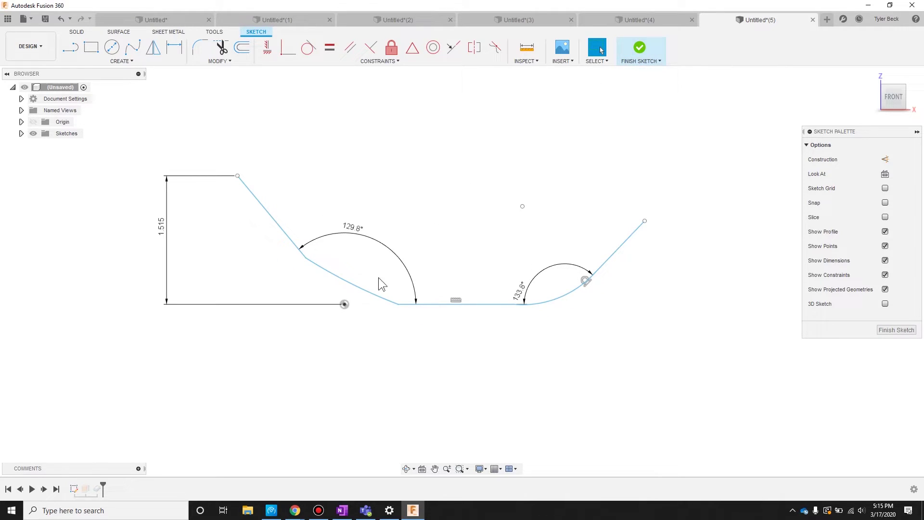
Edit the surface extrude to use the whole rounded curve as its 3.40 in profile.
{"action": "left_click", "coordinate": [641, 47]}
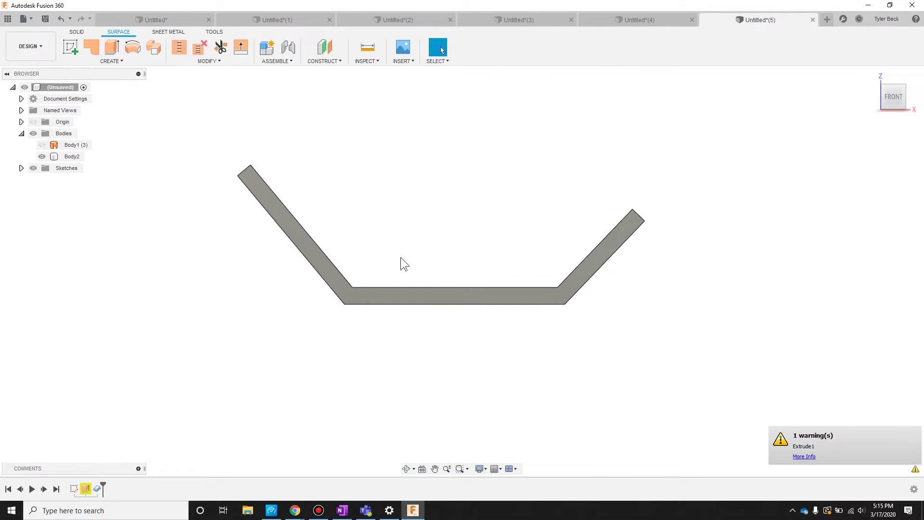
{"action": "right_click", "coordinate": [88, 489]}
{"action": "left_click", "coordinate": [127, 381]}
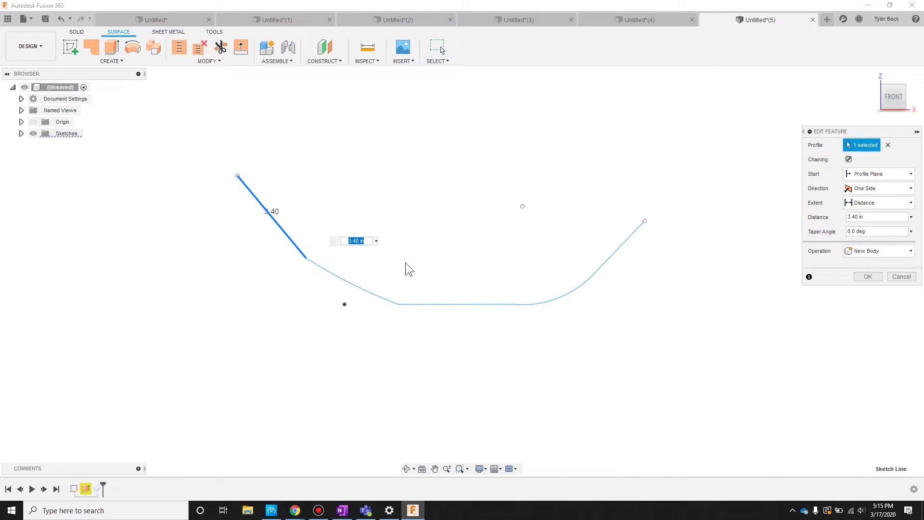
{"action": "left_click", "coordinate": [327, 271]}
{"action": "middle_click_drag", "start_coordinate": [447, 289], "coordinate": [400, 337], "text": "shift"}
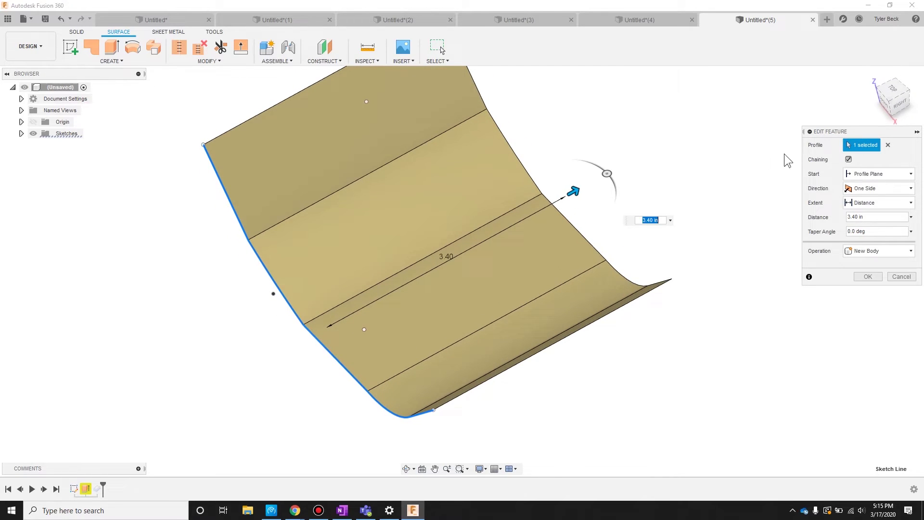
{"action": "left_click", "coordinate": [868, 276]}
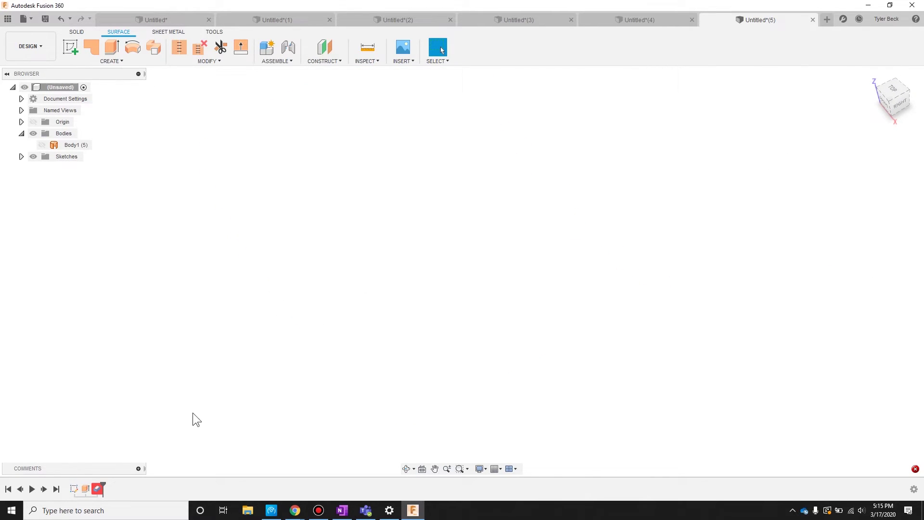
Reopen the Thicken feature and clear its existing face selection.
{"action": "right_click", "coordinate": [97, 487]}
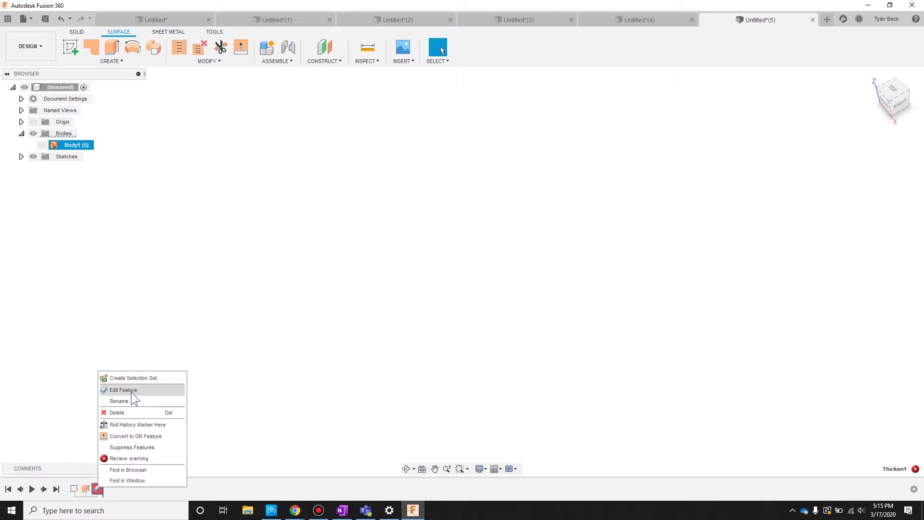
{"action": "left_click", "coordinate": [130, 391]}
{"action": "left_click", "coordinate": [437, 215]}
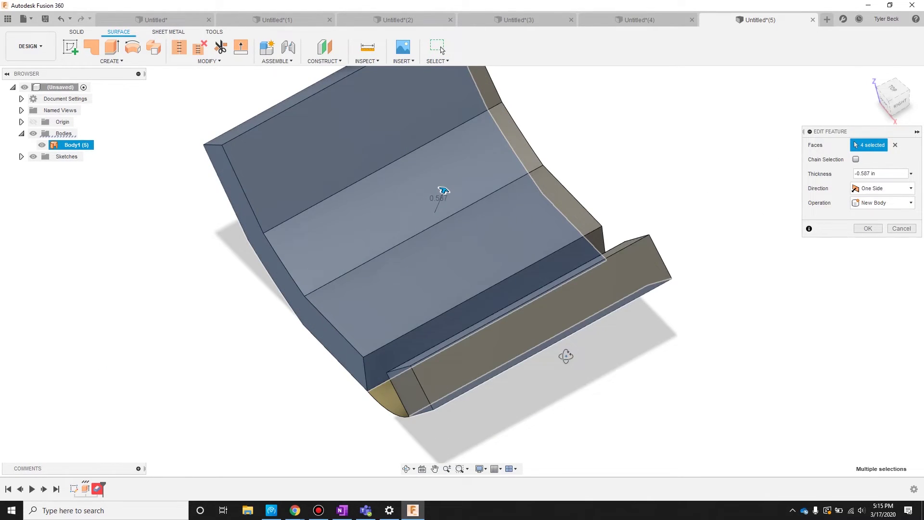
{"action": "middle_click_drag", "start_coordinate": [563, 355], "coordinate": [652, 324], "text": "shift"}
{"action": "left_click", "coordinate": [896, 145]}
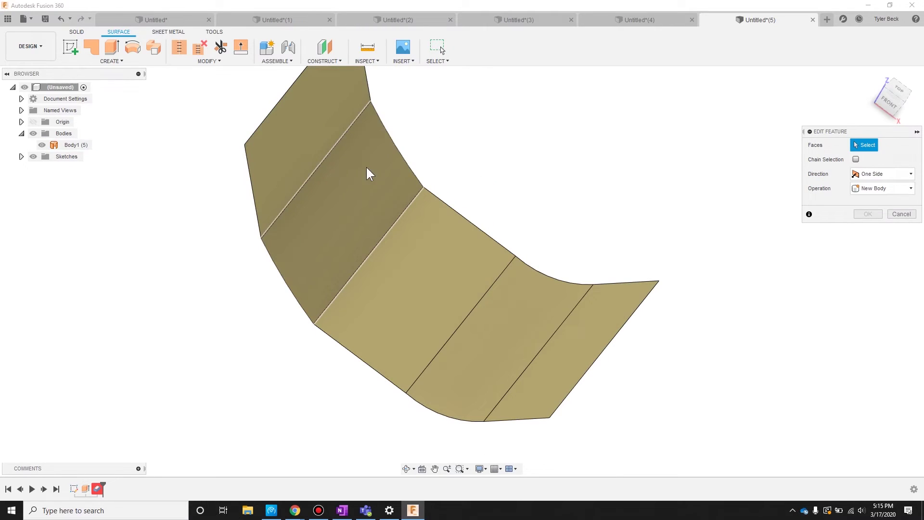
Thicken all five rounded-trough faces by -0.20 in into solid Body3.
{"action": "left_click", "coordinate": [310, 156]}
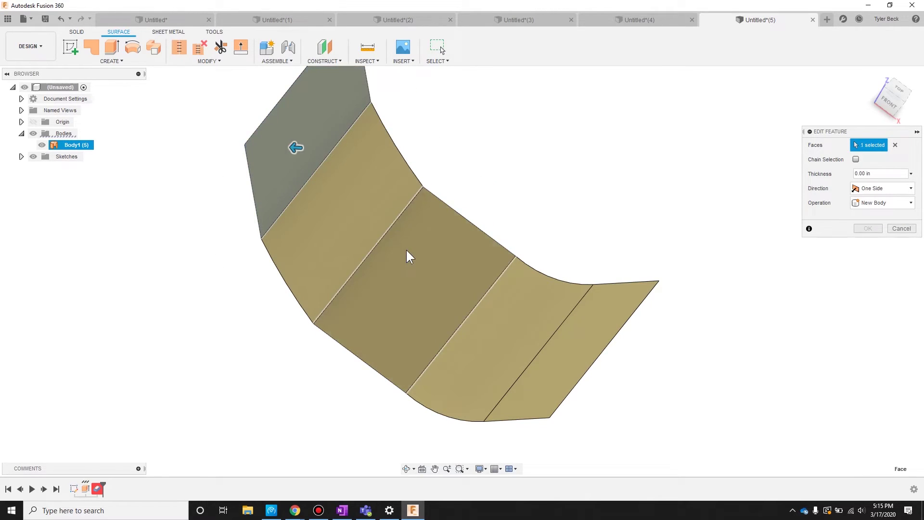
{"action": "left_click", "coordinate": [405, 255]}
{"action": "left_click", "coordinate": [532, 330]}
{"action": "left_click", "coordinate": [571, 341]}
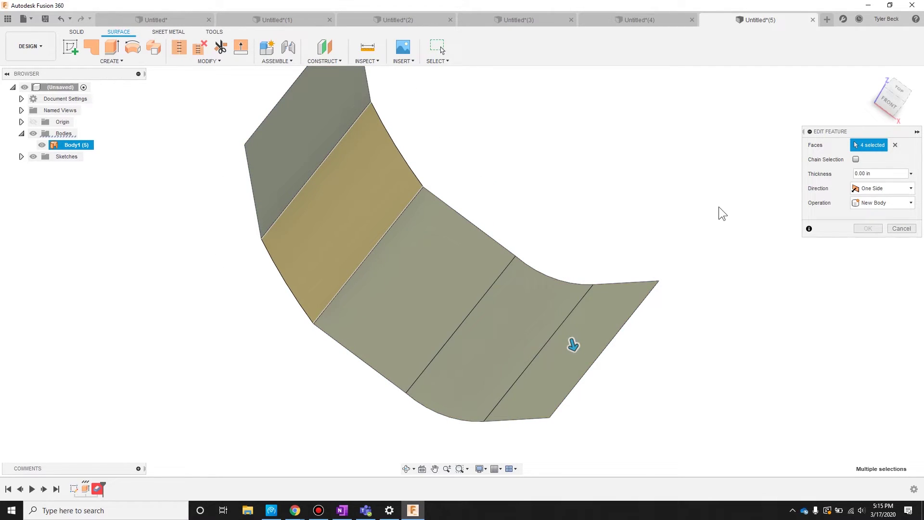
{"action": "left_click", "coordinate": [376, 238]}
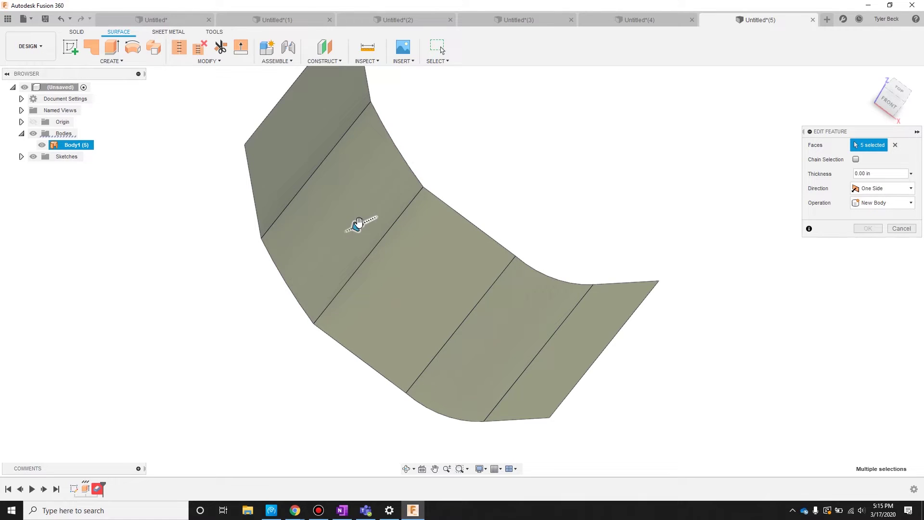
{"action": "left_click_drag", "start_coordinate": [361, 225], "coordinate": [383, 212]}
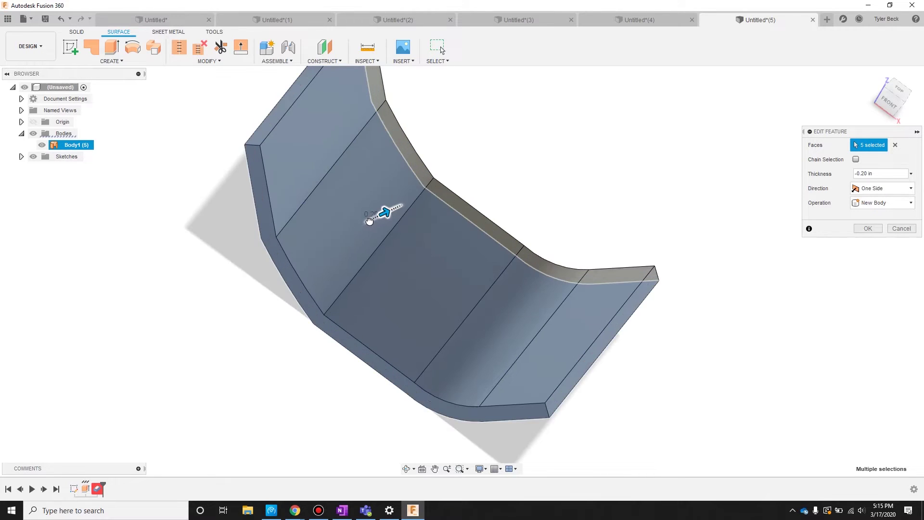
{"action": "left_click", "coordinate": [868, 228]}
{"action": "middle_click_drag", "start_coordinate": [609, 369], "coordinate": [613, 370], "text": "shift"}
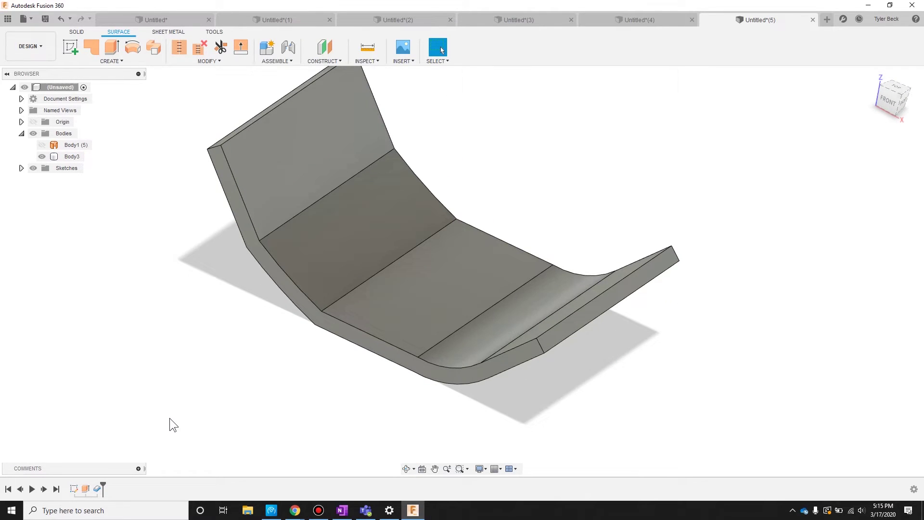
Edit the profile sketch and drag the line–arc junction to reshape the left slope.
{"action": "right_click", "coordinate": [76, 488]}
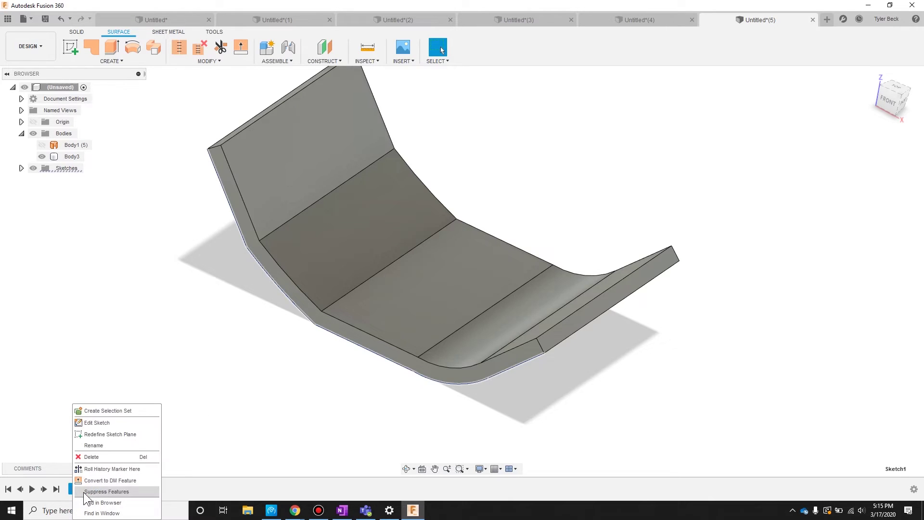
{"action": "left_click", "coordinate": [115, 491]}
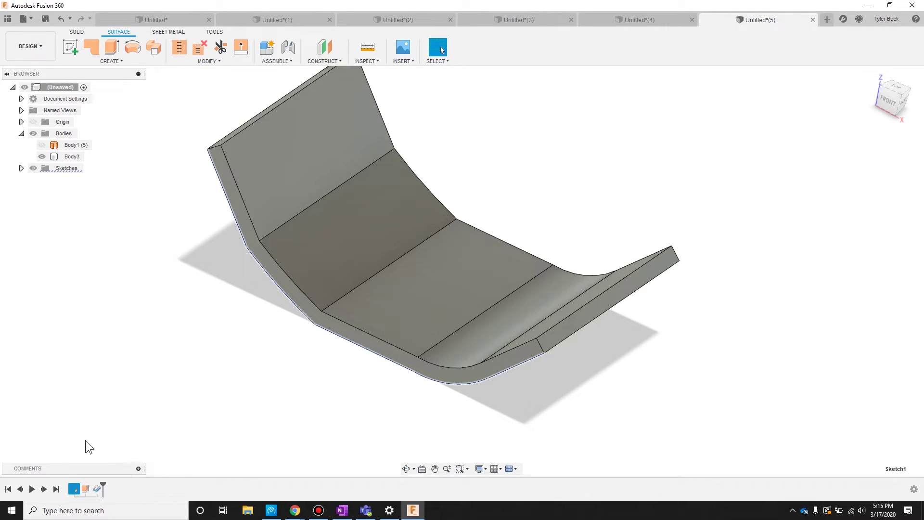
{"action": "right_click", "coordinate": [77, 490]}
{"action": "left_click", "coordinate": [140, 394]}
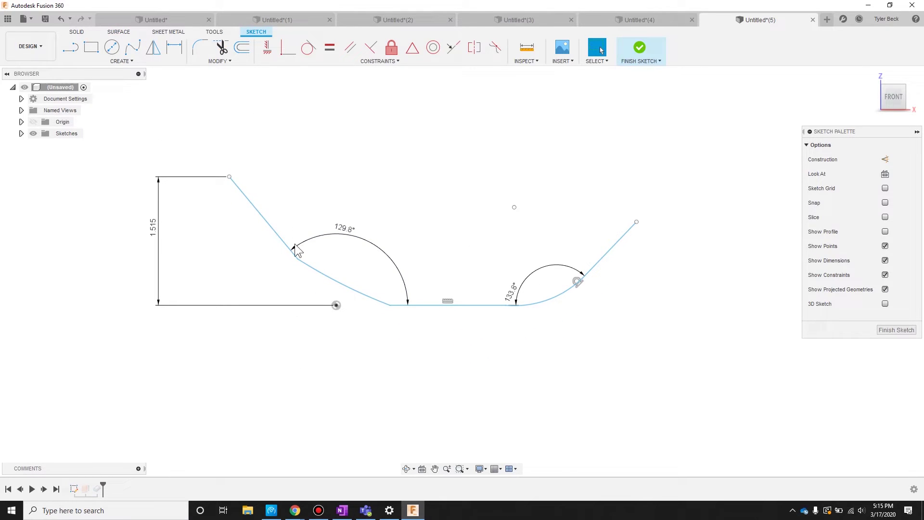
{"action": "left_click_drag", "start_coordinate": [301, 258], "coordinate": [345, 276]}
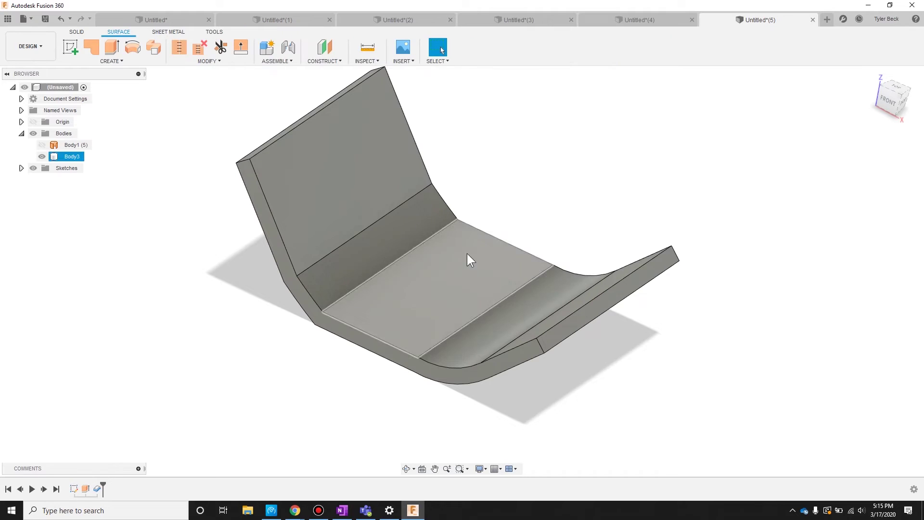
Check Body1 and Body3 in the browser, then start new design Untitled(6).
{"action": "left_click", "coordinate": [251, 385]}
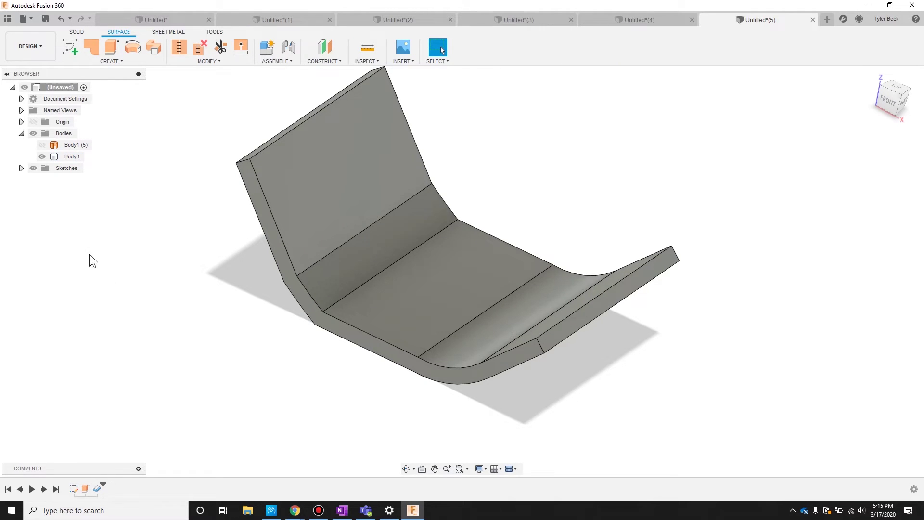
{"action": "left_click", "coordinate": [70, 148]}
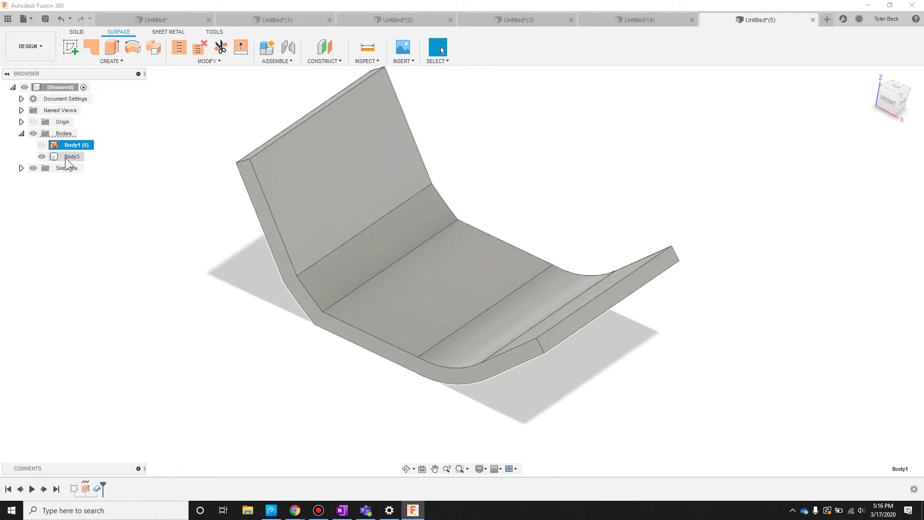
{"action": "left_click", "coordinate": [64, 157]}
{"action": "left_click", "coordinate": [143, 202]}
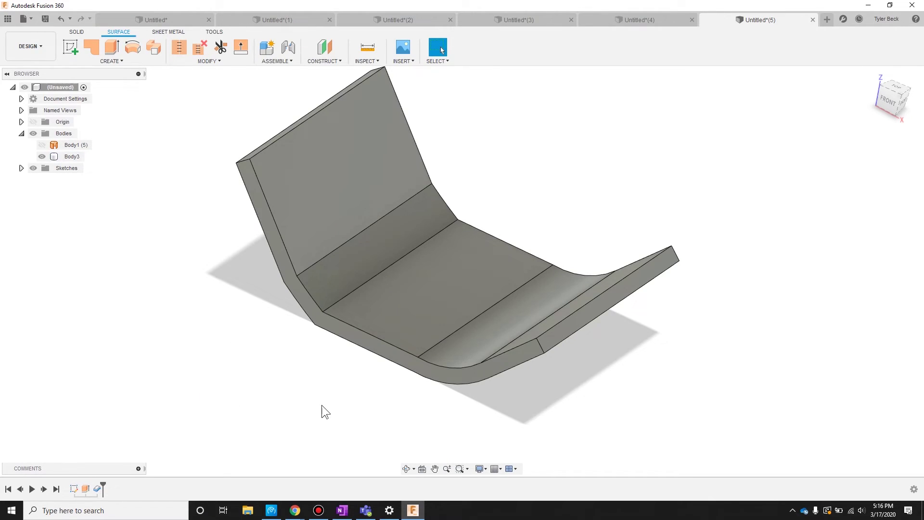
{"action": "scroll", "coordinate": [322, 404], "scroll_direction": "down", "scroll_amount": 1}
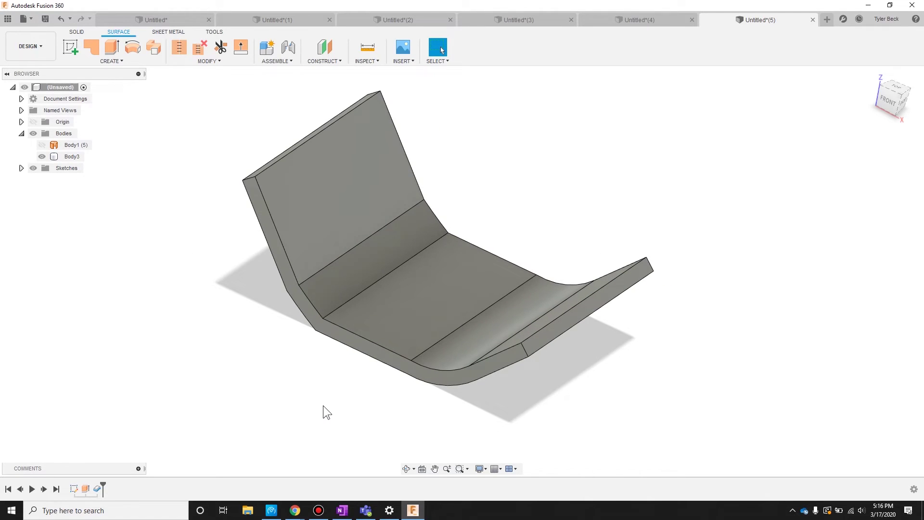
{"action": "left_click", "coordinate": [828, 21]}
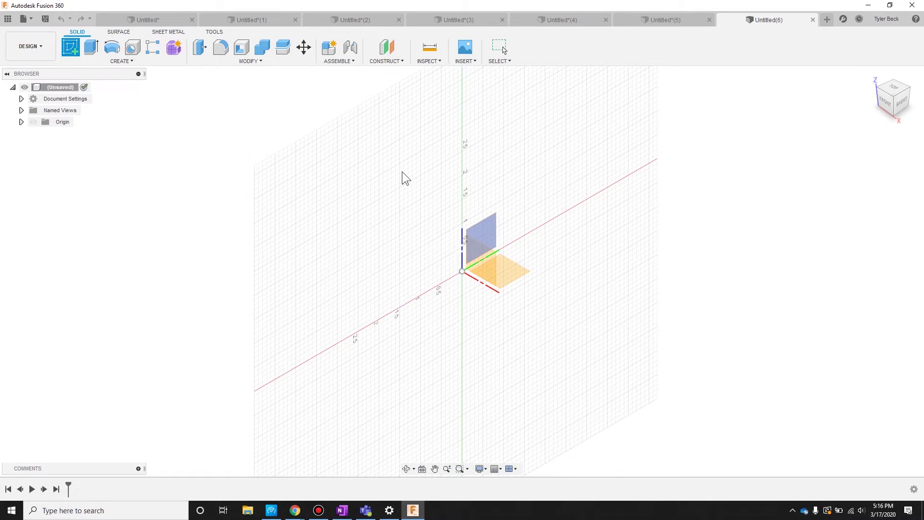
Sketch on the front plane a vertical line, tangent arc and sloped line profile.
{"action": "left_click", "coordinate": [481, 239]}
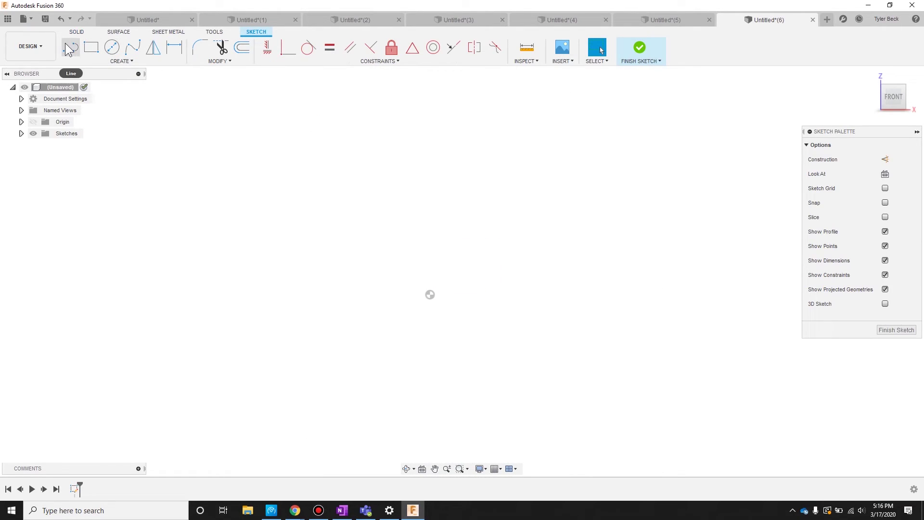
{"action": "left_click", "coordinate": [68, 48]}
{"action": "left_click", "coordinate": [541, 154]}
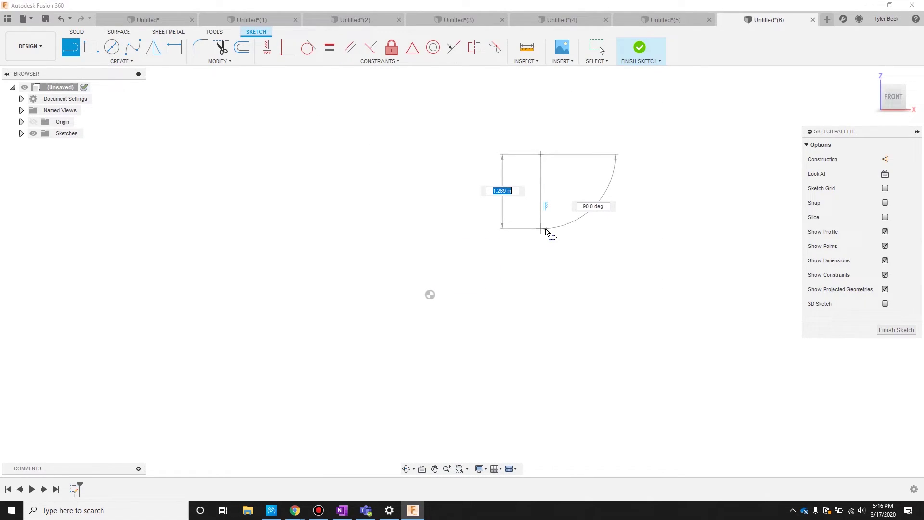
{"action": "left_click", "coordinate": [541, 228]}
{"action": "left_click_drag", "start_coordinate": [541, 228], "coordinate": [575, 269]}
{"action": "left_click", "coordinate": [612, 301]}
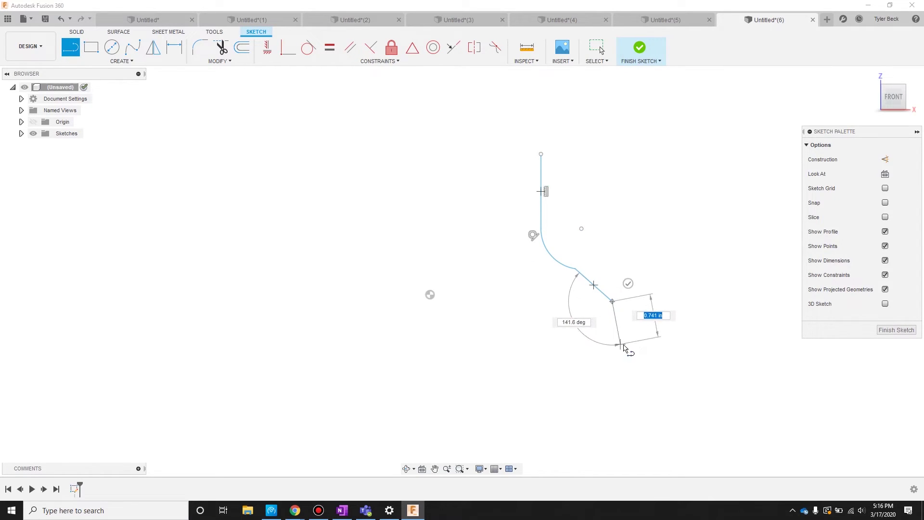
{"action": "left_click", "coordinate": [633, 347]}
{"action": "key", "text": "Escape"}
{"action": "scroll", "coordinate": [549, 273], "scroll_direction": "up", "scroll_amount": 1}
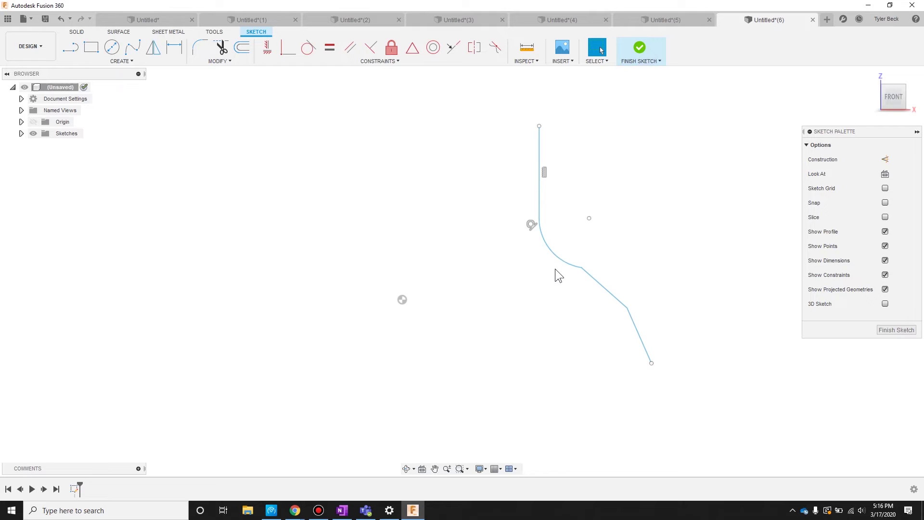
{"action": "scroll", "coordinate": [556, 270], "scroll_direction": "up", "scroll_amount": 1}
Fillet the corner between the arc and angled line with R0.20.
{"action": "type", "text": "sfil"}
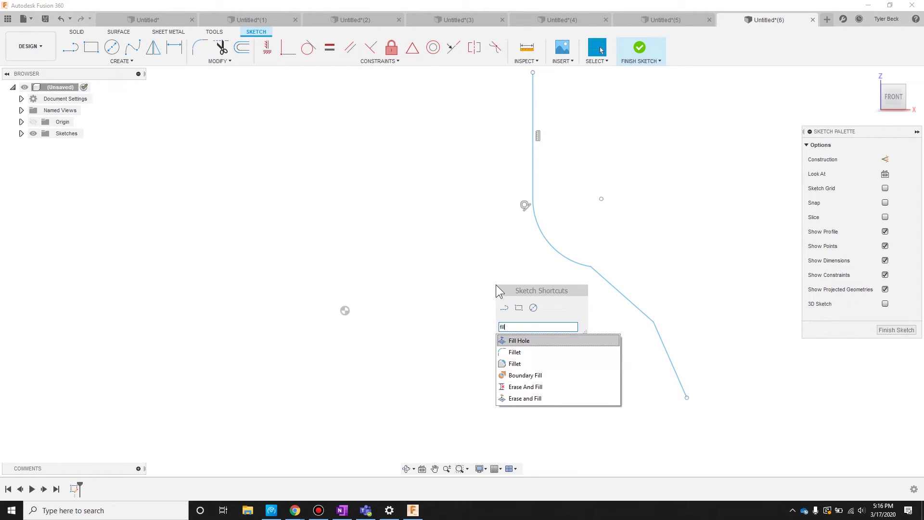
{"action": "left_click", "coordinate": [533, 352]}
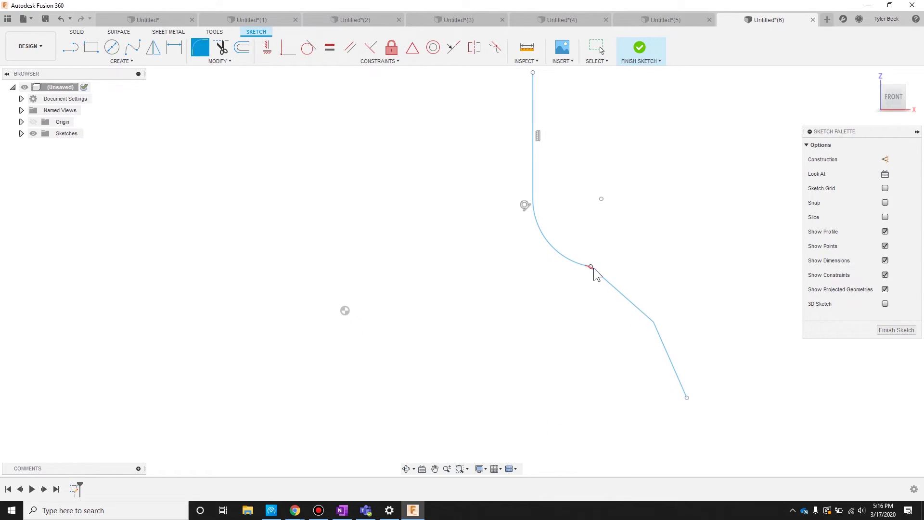
{"action": "left_click", "coordinate": [592, 268]}
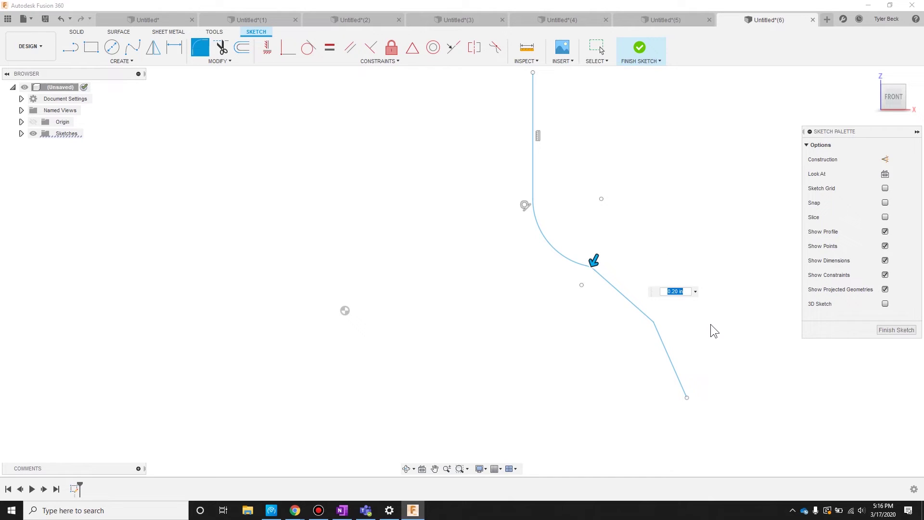
{"action": "key", "text": "Return"}
Start a new straight line at the origin.
{"action": "scroll", "coordinate": [467, 282], "scroll_direction": "down", "scroll_amount": 2}
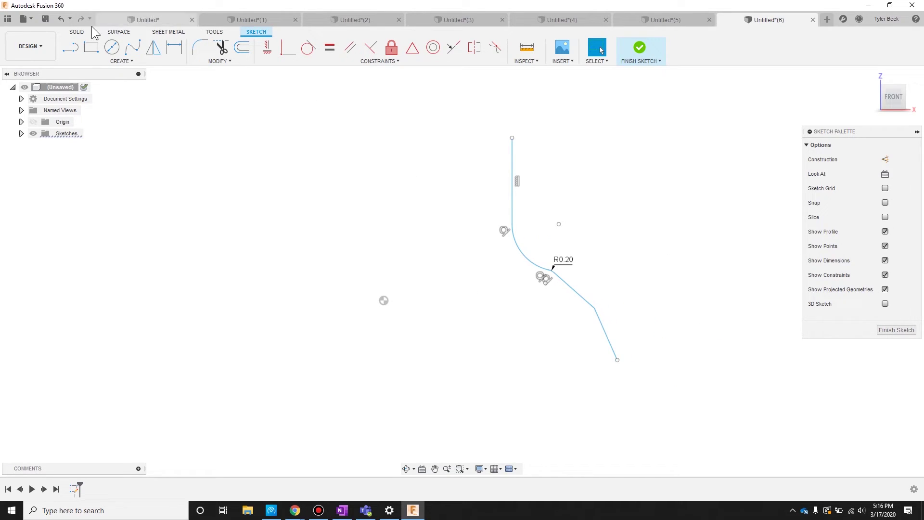
{"action": "left_click", "coordinate": [70, 47]}
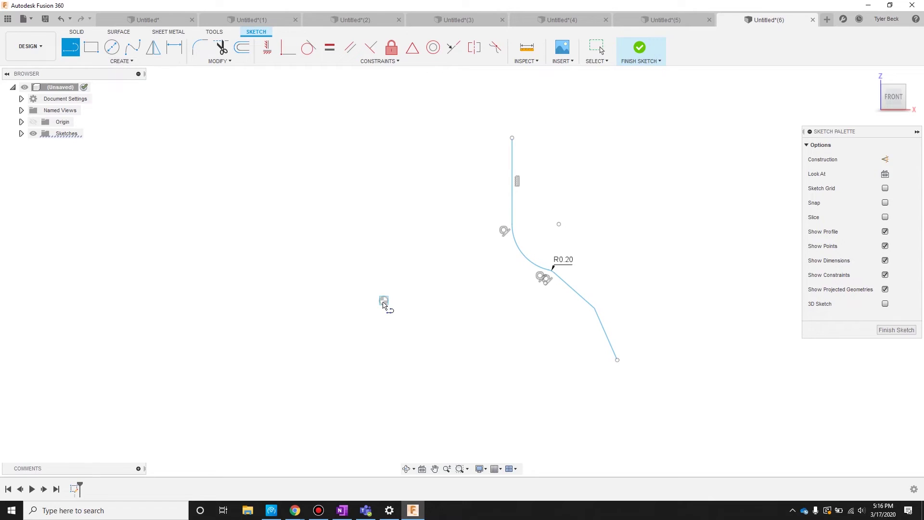
{"action": "left_click", "coordinate": [384, 300]}
Finish the vertical line above the origin and convert it to construction geometry.
{"action": "left_click", "coordinate": [384, 192]}
{"action": "key", "text": "Escape"}
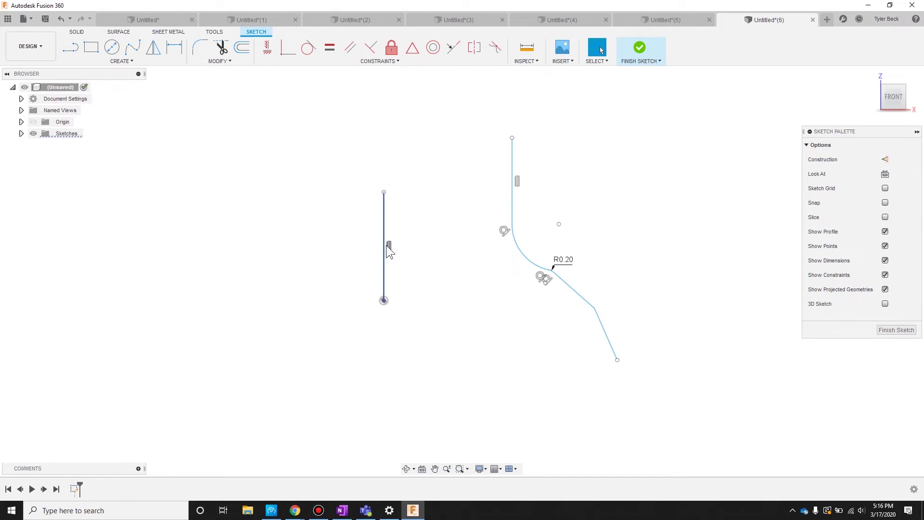
{"action": "left_click", "coordinate": [386, 244]}
{"action": "right_click", "coordinate": [386, 244]}
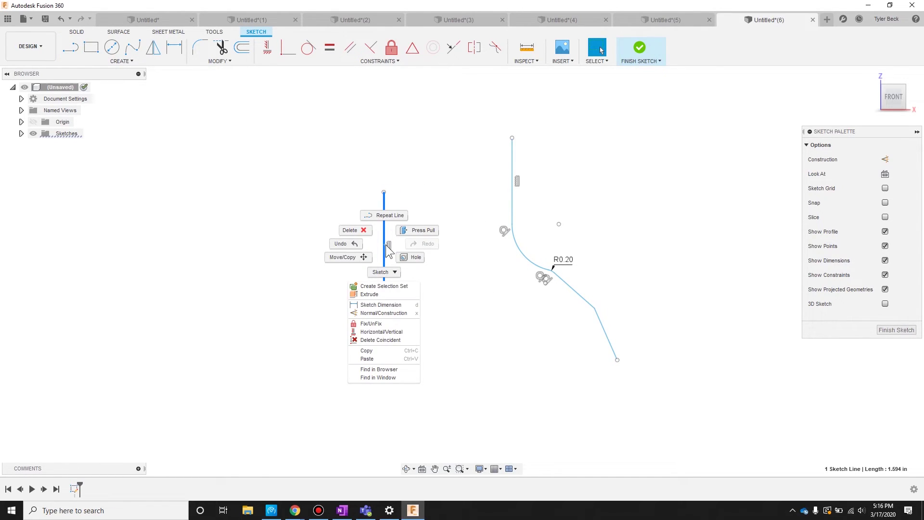
{"action": "left_click", "coordinate": [386, 313]}
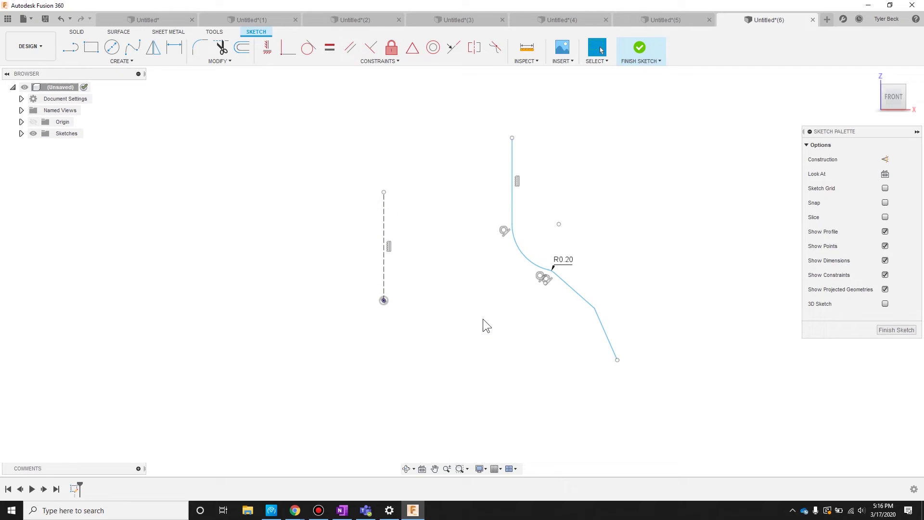
Search 'revo' in Sketch Shortcuts to find the Revolve command.
{"action": "type", "text": "ss"}
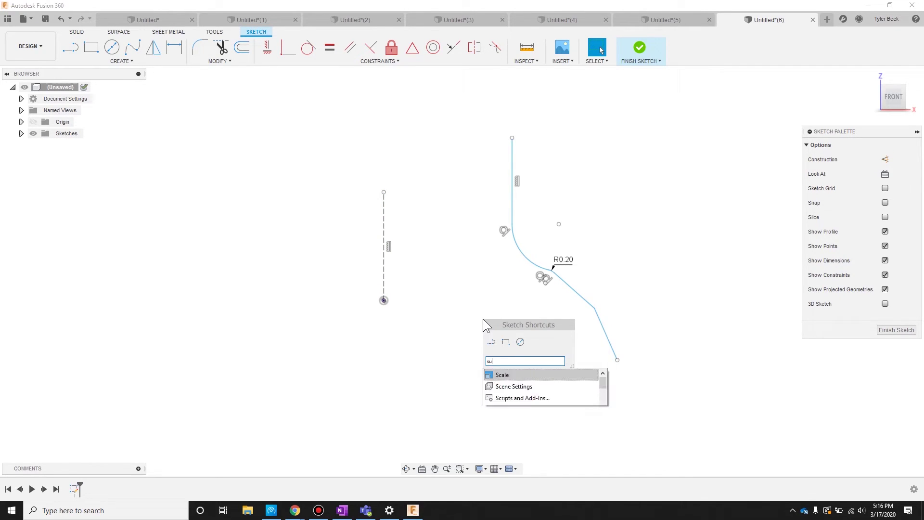
{"action": "type", "text": "u"}
{"action": "key", "text": "BackSpace"}
{"action": "key", "text": "BackSpace"}
{"action": "type", "text": "revo"}
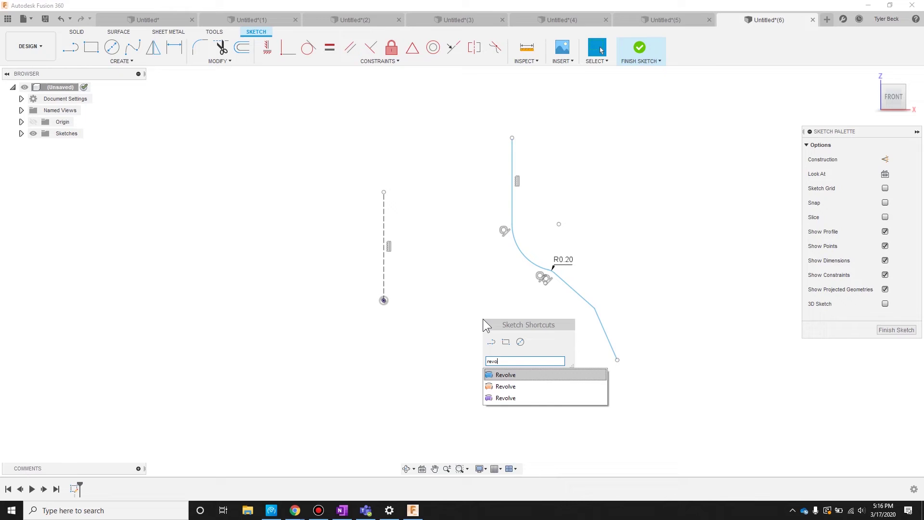
Surface-revolve the filleted curve 360° about the vertical construction line into a flared sleeve.
{"action": "left_click", "coordinate": [509, 387]}
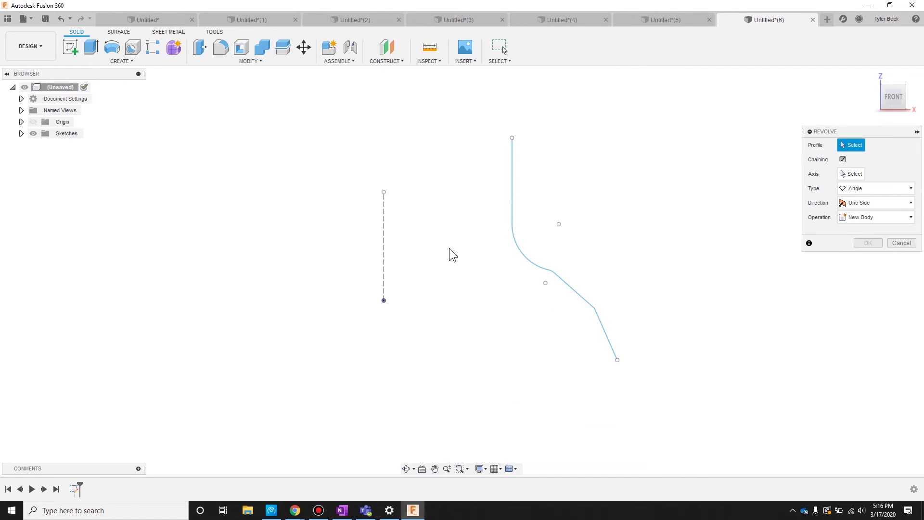
{"action": "left_click", "coordinate": [512, 208]}
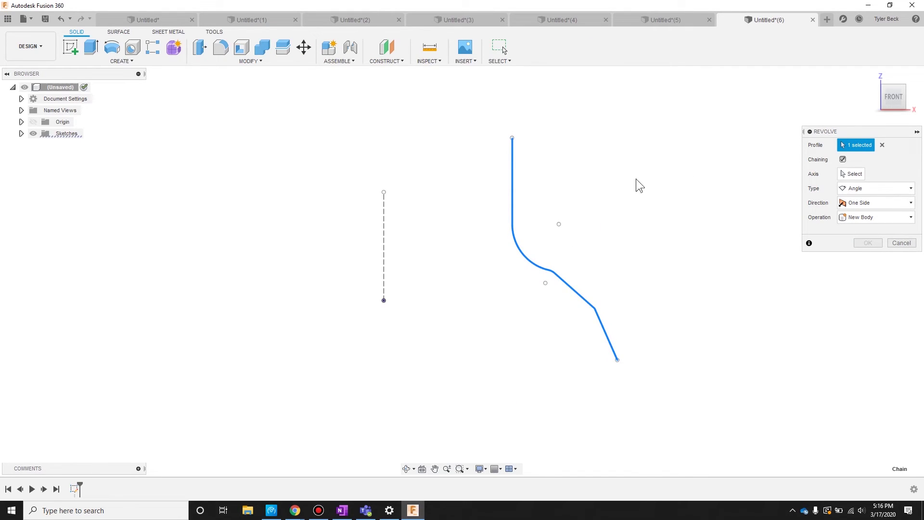
{"action": "left_click", "coordinate": [852, 174]}
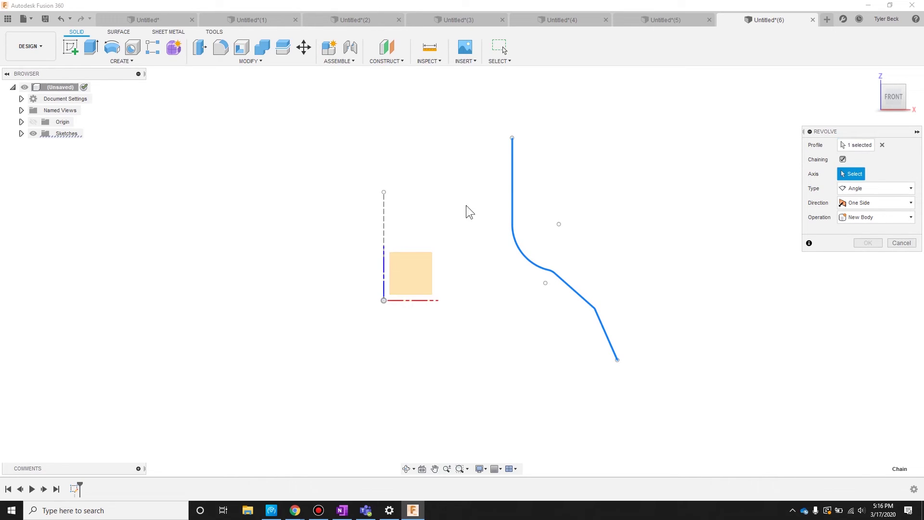
{"action": "left_click", "coordinate": [384, 233]}
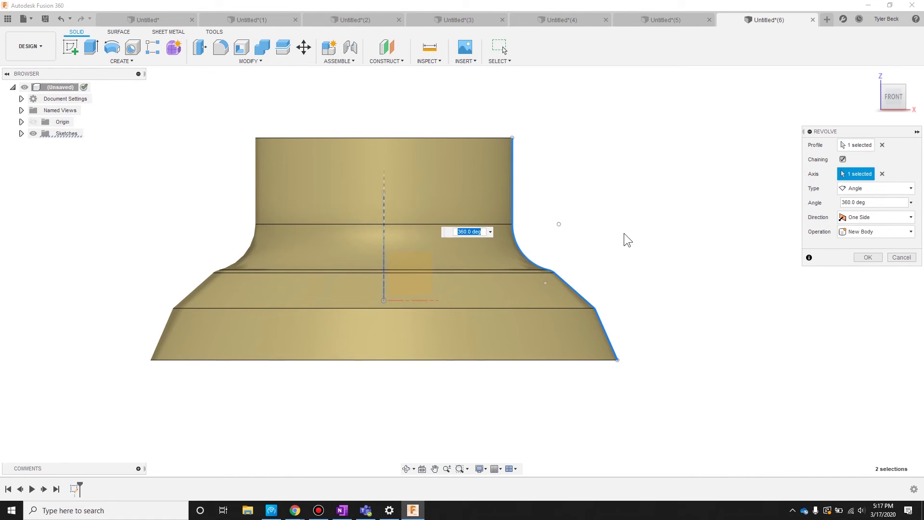
{"action": "middle_click_drag", "start_coordinate": [624, 239], "coordinate": [611, 260], "text": "shift"}
{"action": "left_click", "coordinate": [868, 257]}
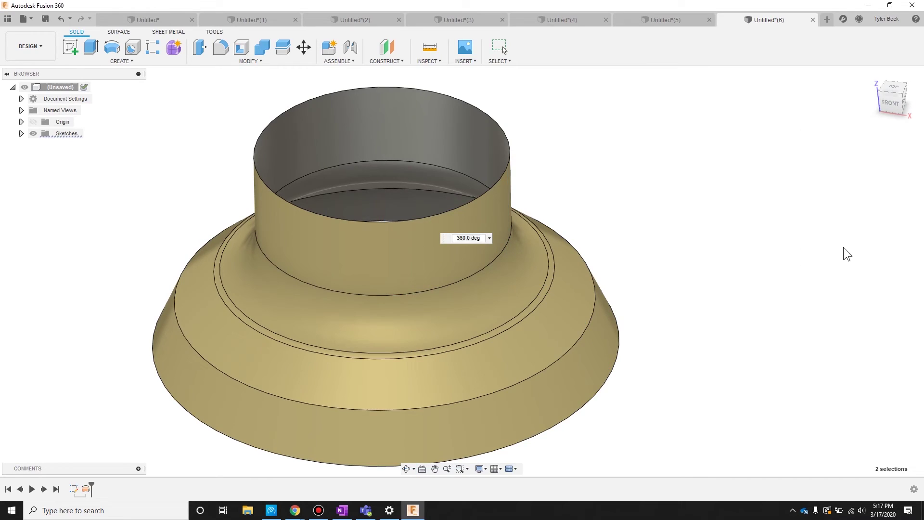
{"action": "middle_click_drag", "start_coordinate": [626, 215], "coordinate": [607, 207], "text": "shift"}
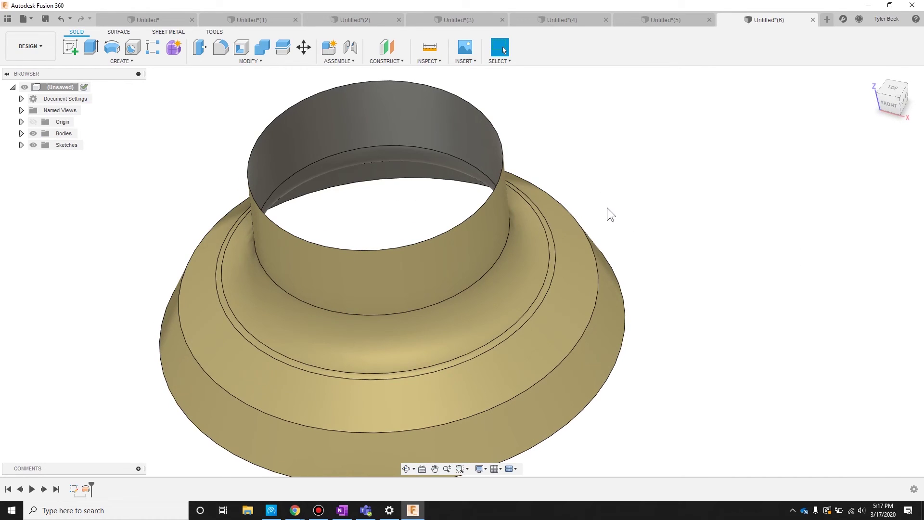
Thicken the revolved sleeve surface into a thin-walled solid body using the sTHI shortcut.
{"action": "type", "text": "sTHI"}
{"action": "key", "text": "Return"}
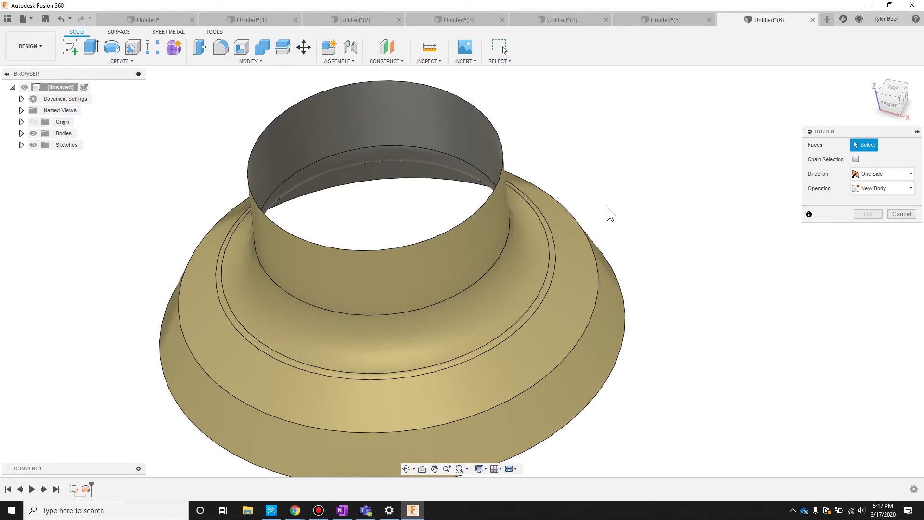
{"action": "left_click", "coordinate": [501, 216]}
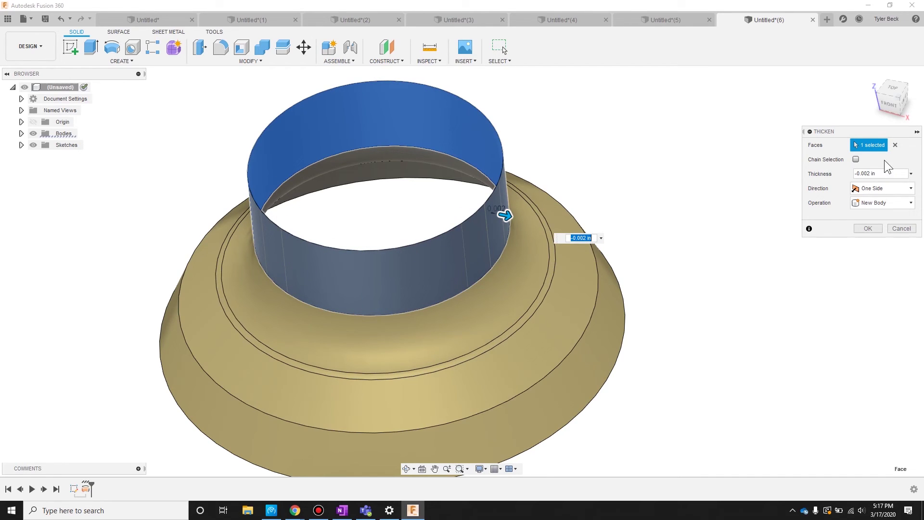
{"action": "left_click_drag", "start_coordinate": [505, 215], "coordinate": [516, 284]}
{"action": "left_click", "coordinate": [868, 228]}
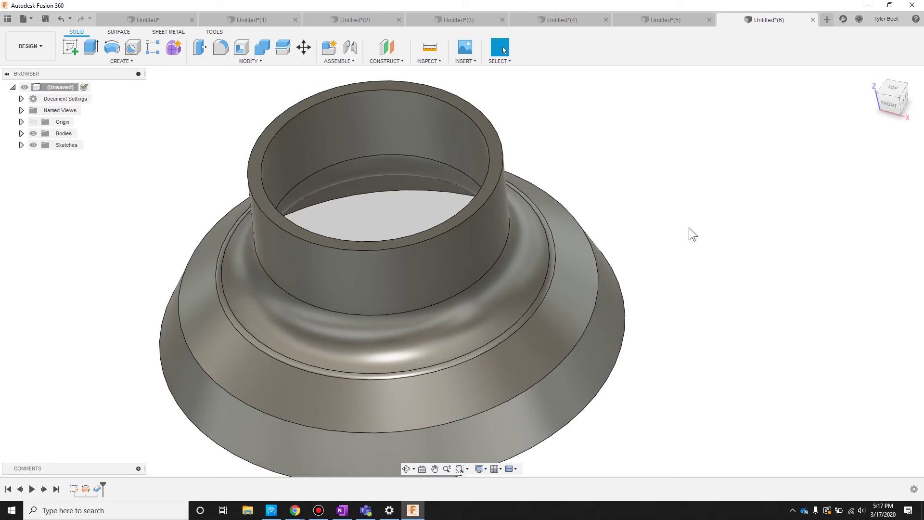
{"action": "middle_click_drag", "start_coordinate": [693, 210], "coordinate": [621, 266], "text": "shift"}
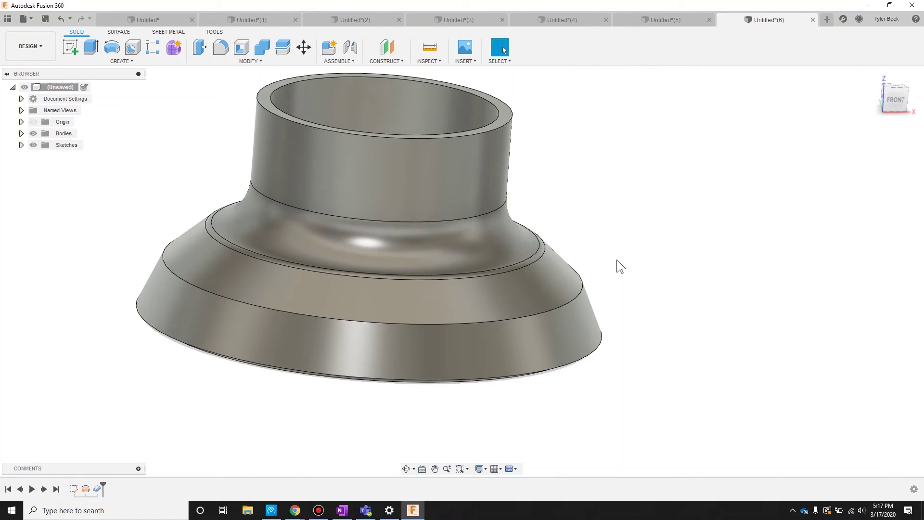
Reopen and finish the sleeve's sketch, inspect the Revolve feature options, then orbit higher.
{"action": "right_click", "coordinate": [74, 490]}
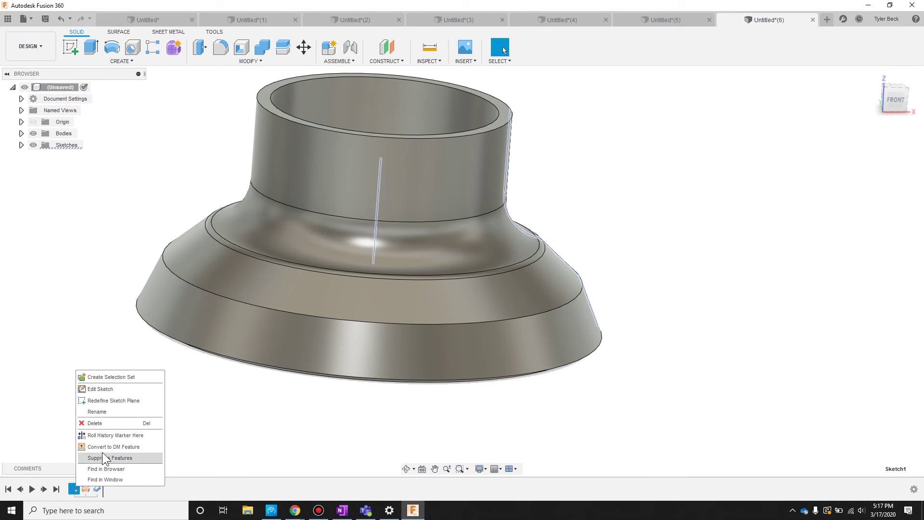
{"action": "left_click", "coordinate": [106, 388]}
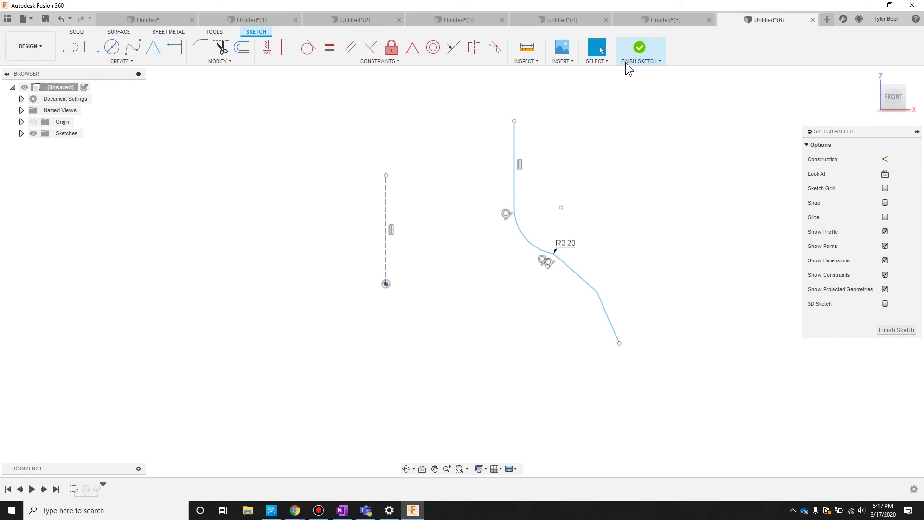
{"action": "left_click", "coordinate": [643, 48]}
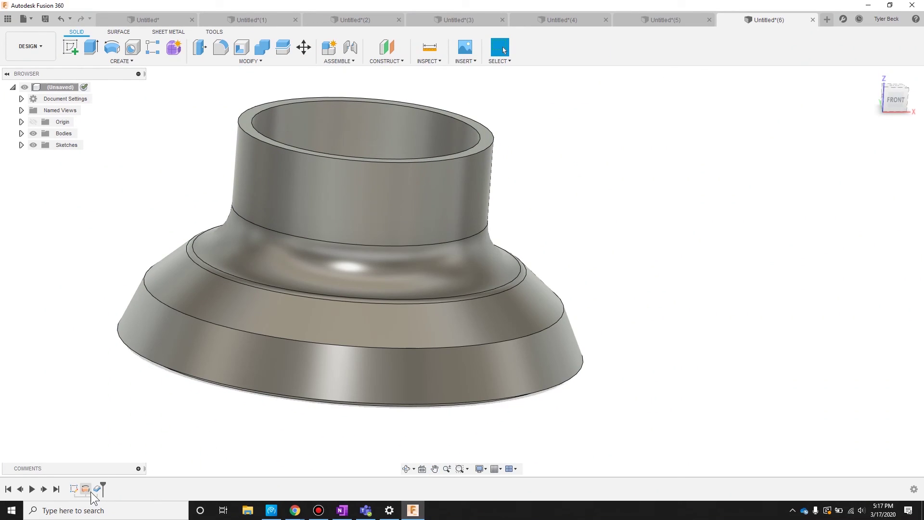
{"action": "right_click", "coordinate": [86, 489]}
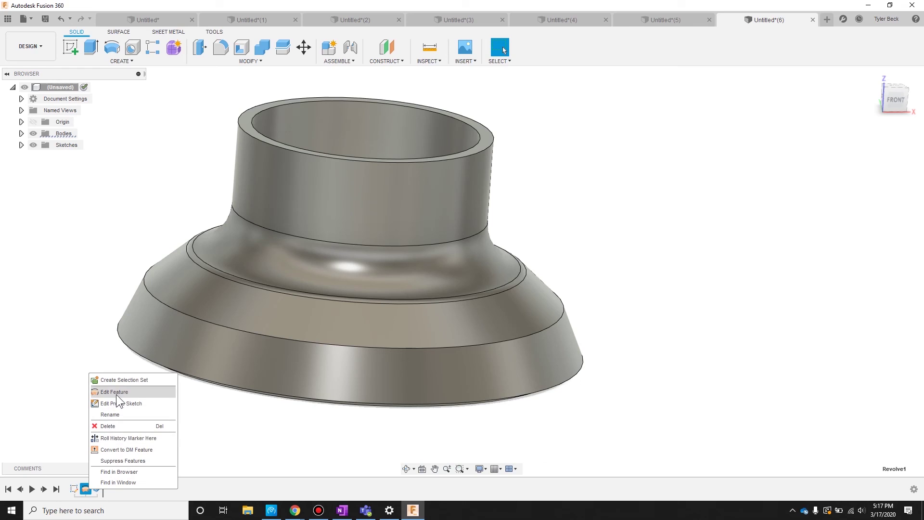
{"action": "left_click", "coordinate": [278, 436]}
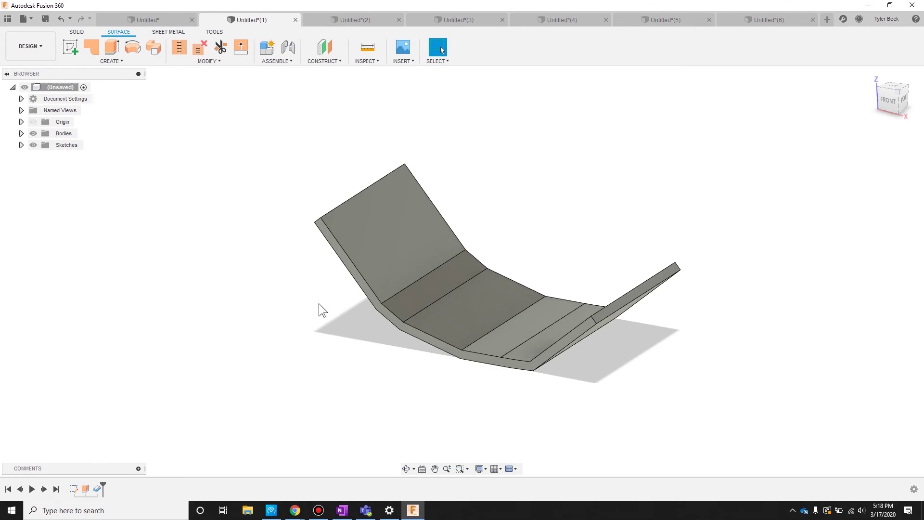
{"action": "middle_click_drag", "start_coordinate": [318, 304], "coordinate": [304, 347], "text": "shift"}
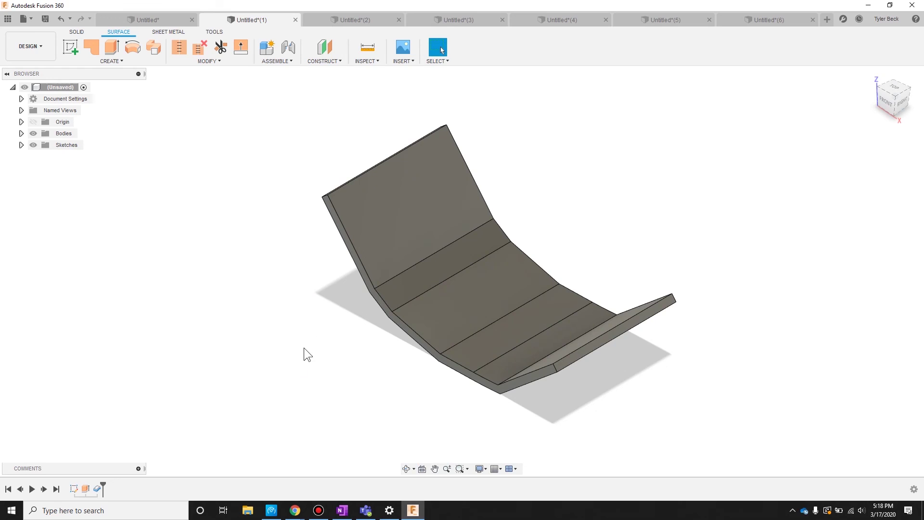
{"action": "right_click", "coordinate": [77, 485]}
{"action": "left_click", "coordinate": [94, 388]}
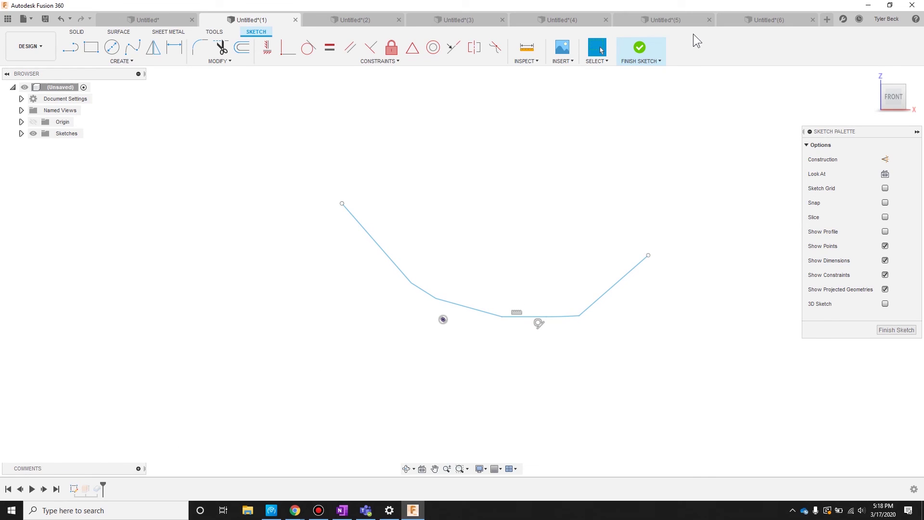
{"action": "left_click", "coordinate": [640, 48]}
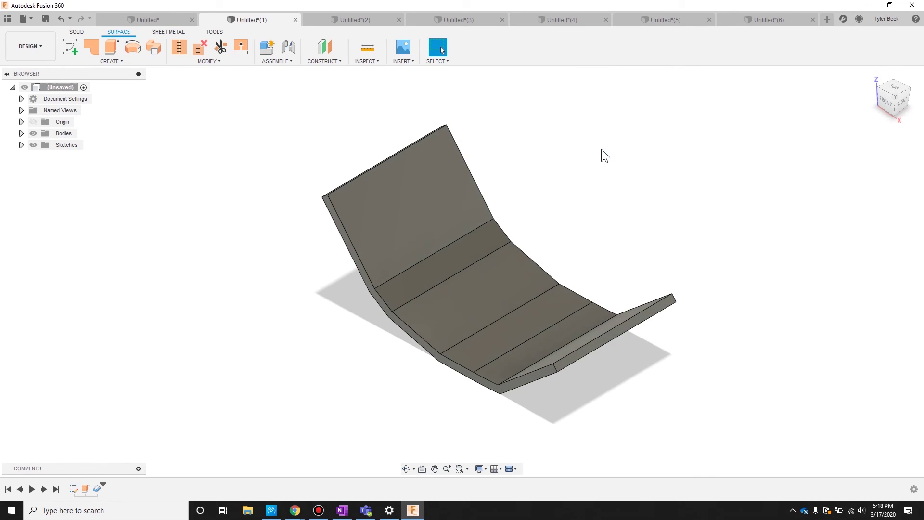